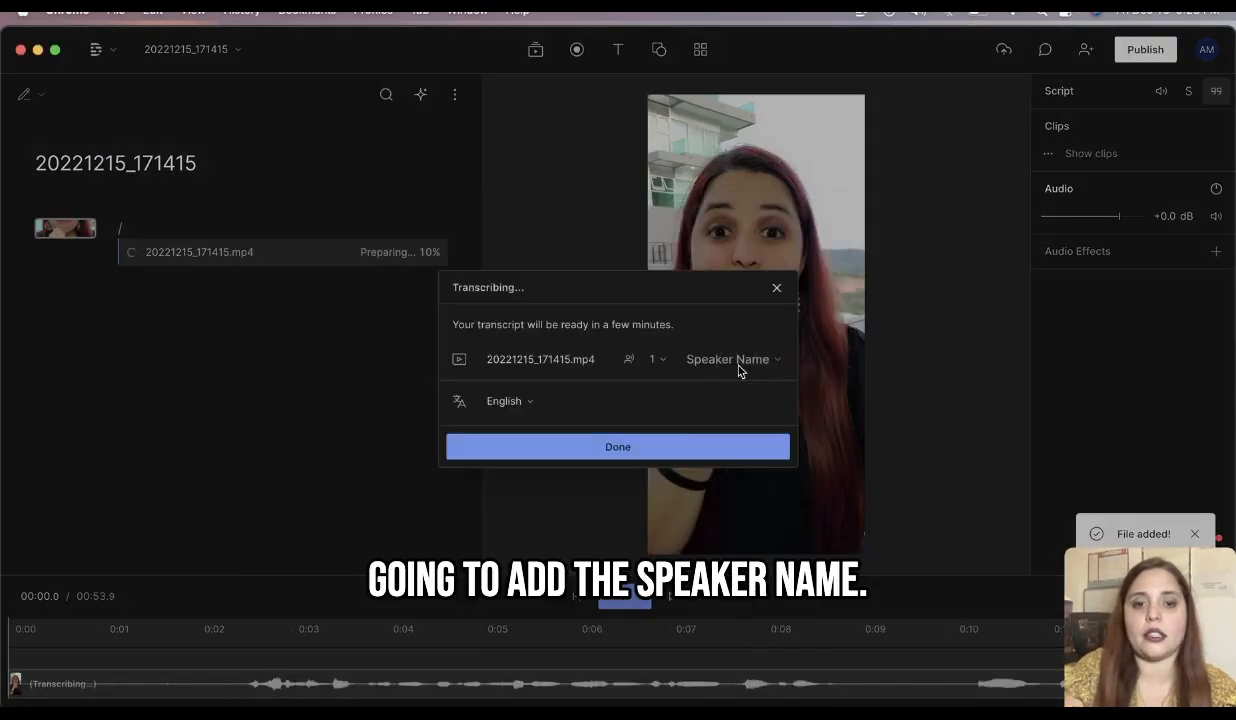
Step: Add the speaker's full name as the transcript speaker label and finish transcription setup
{"action": "left_click", "coordinate": [736, 362]}
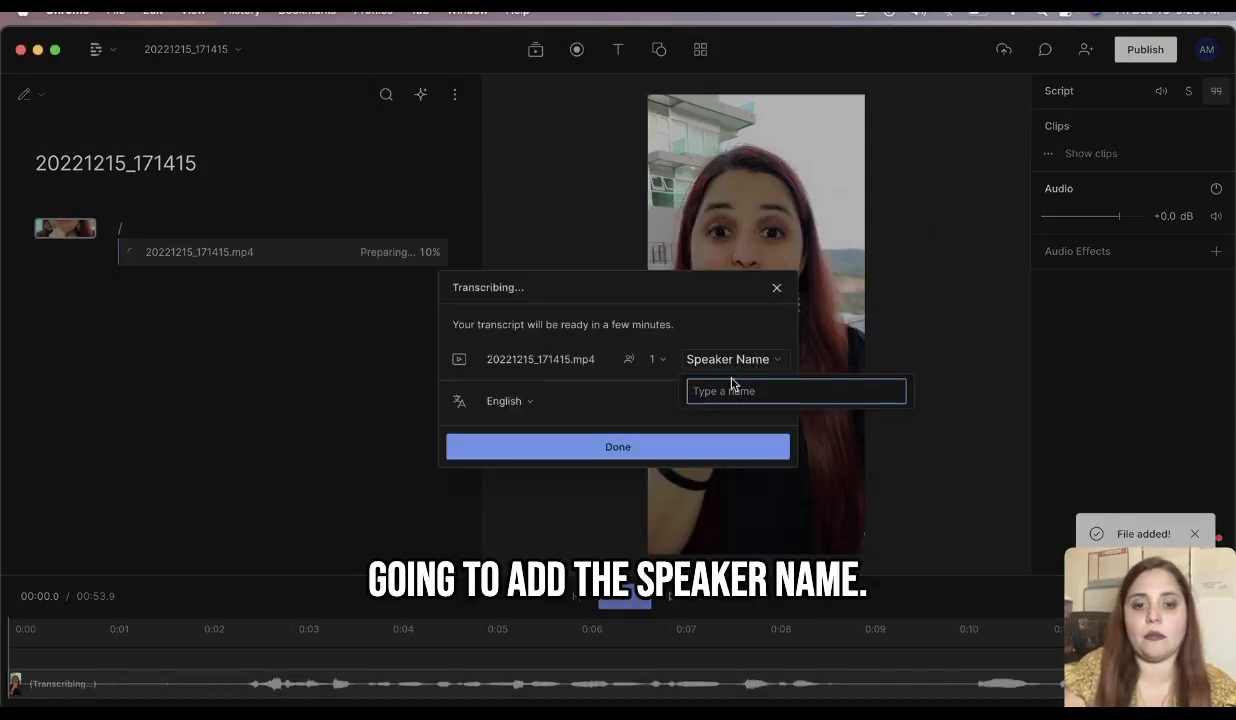
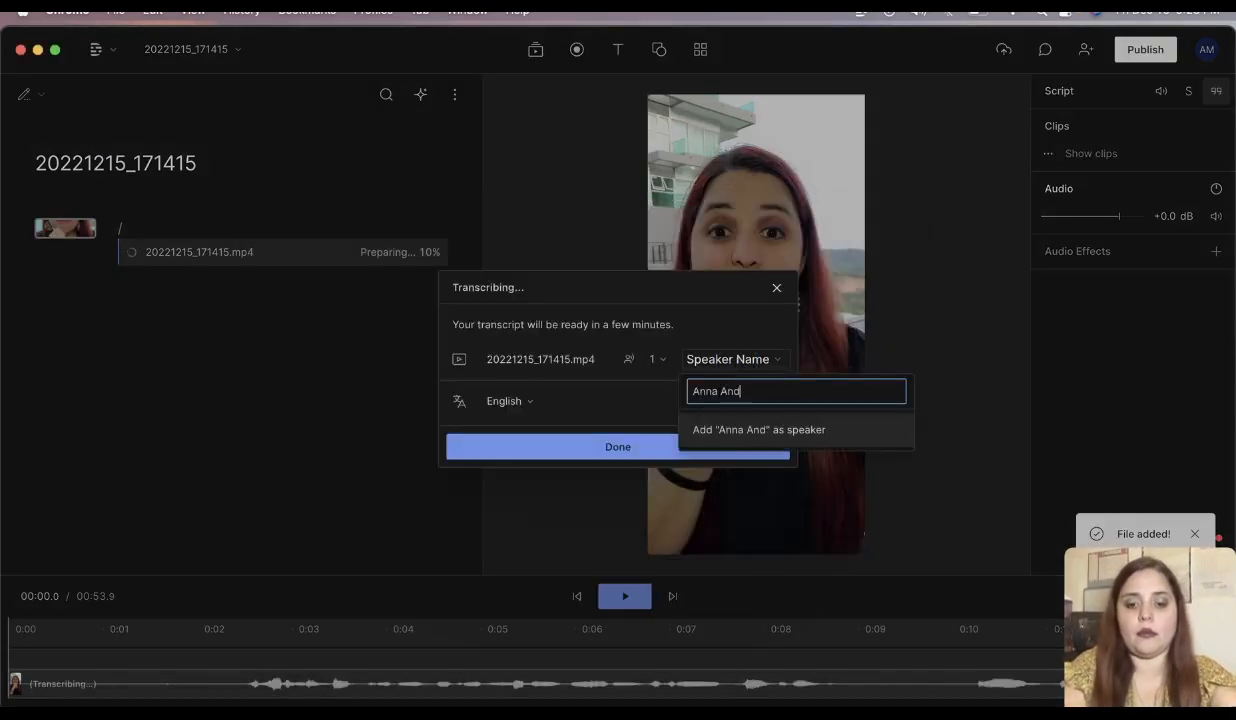
{"action": "left_click", "coordinate": [749, 430]}
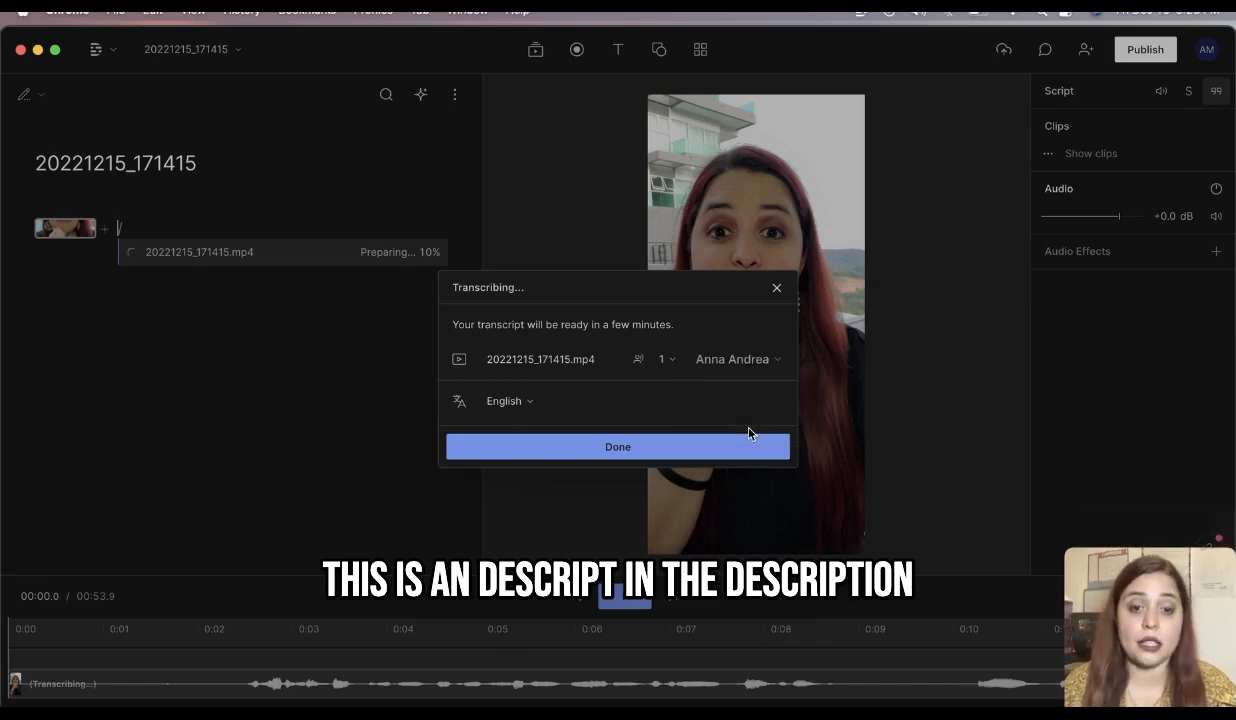
{"action": "left_click", "coordinate": [635, 445]}
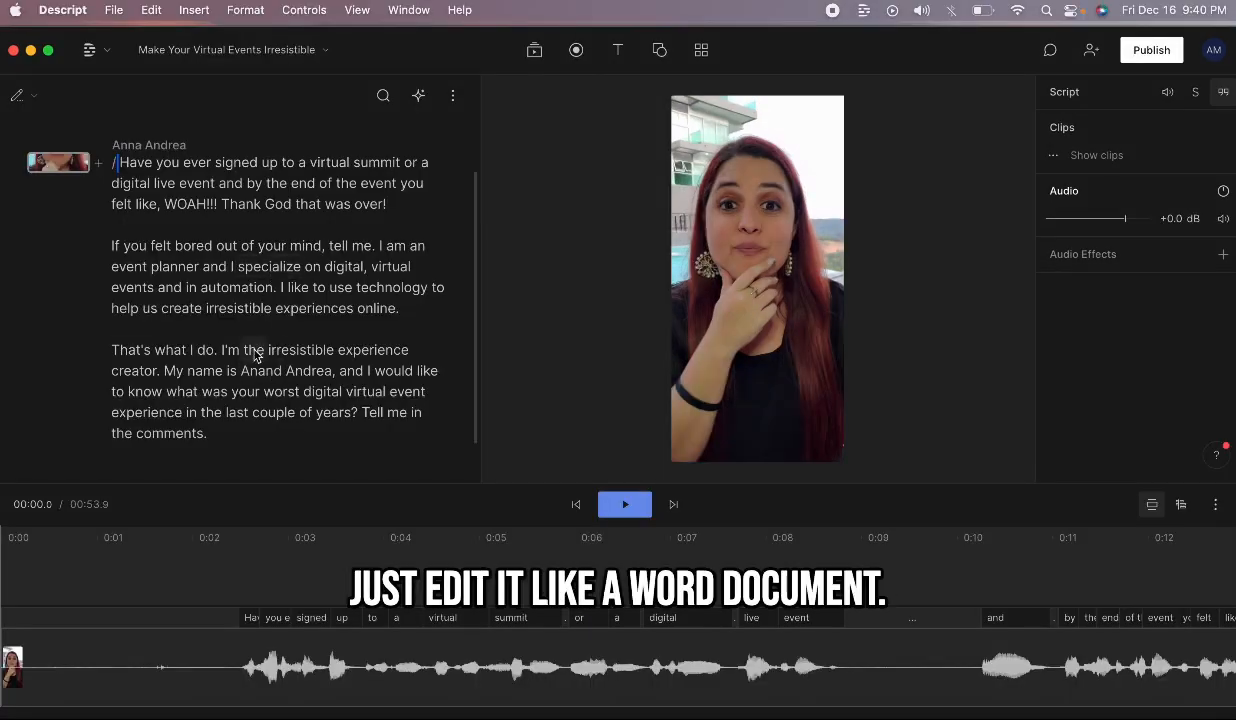
Step: Correct the misspelled first name in the script to the speaker's proper spelling
{"action": "left_click", "coordinate": [256, 355]}
{"action": "double_click", "coordinate": [262, 372]}
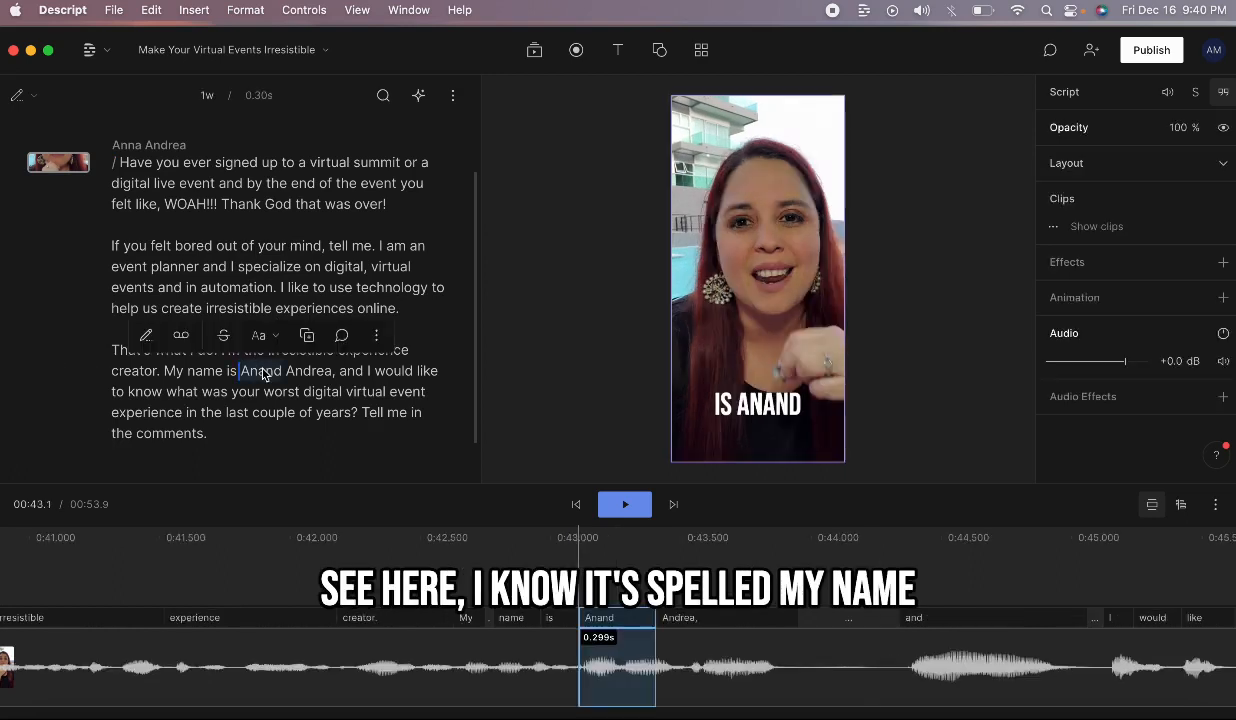
{"action": "left_click", "coordinate": [146, 336]}
{"action": "type", "text": "Anna"}
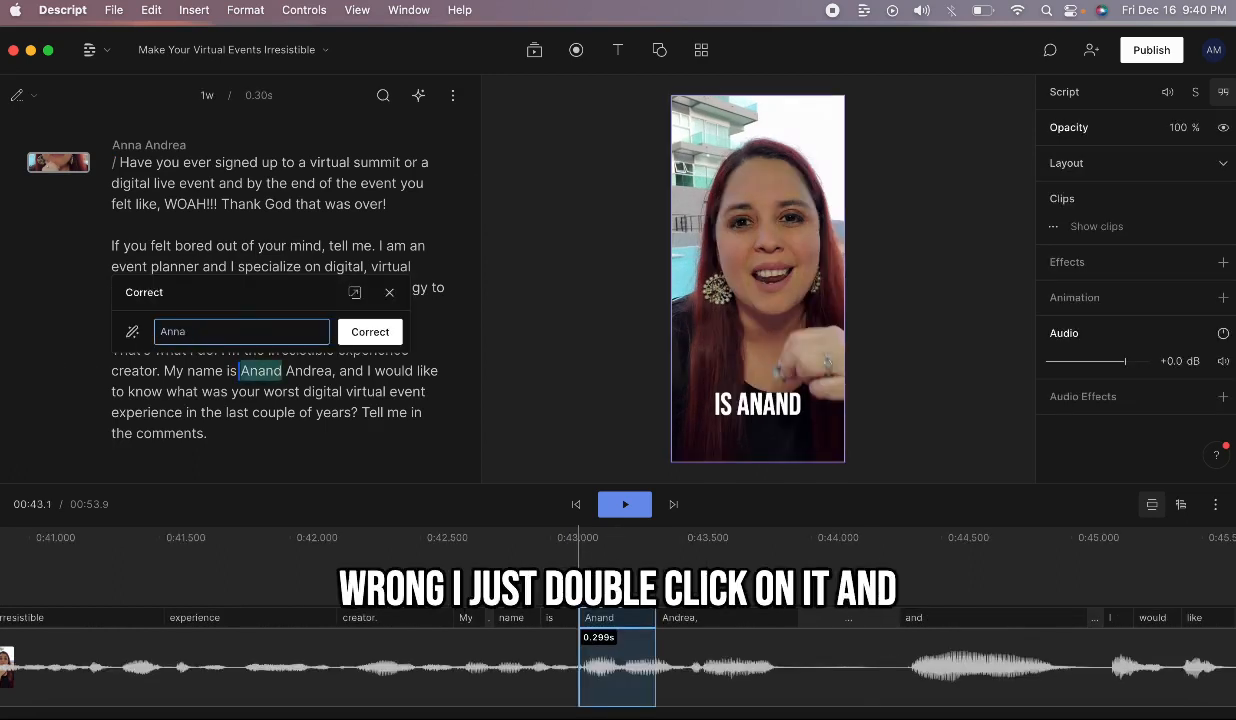
{"action": "left_click", "coordinate": [366, 332]}
{"action": "left_click", "coordinate": [305, 372]}
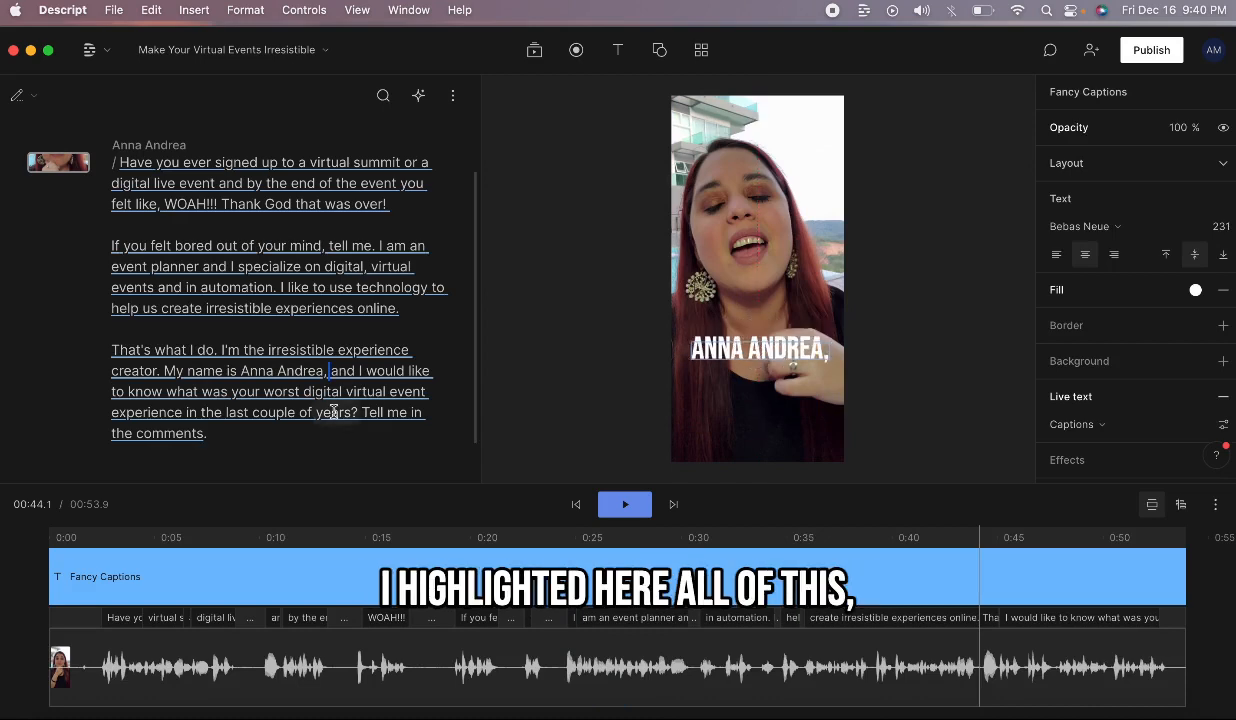
Step: Select the entire script and add a Captions text layer over it
{"action": "left_click", "coordinate": [221, 436]}
{"action": "key", "text": "ctrl+a"}
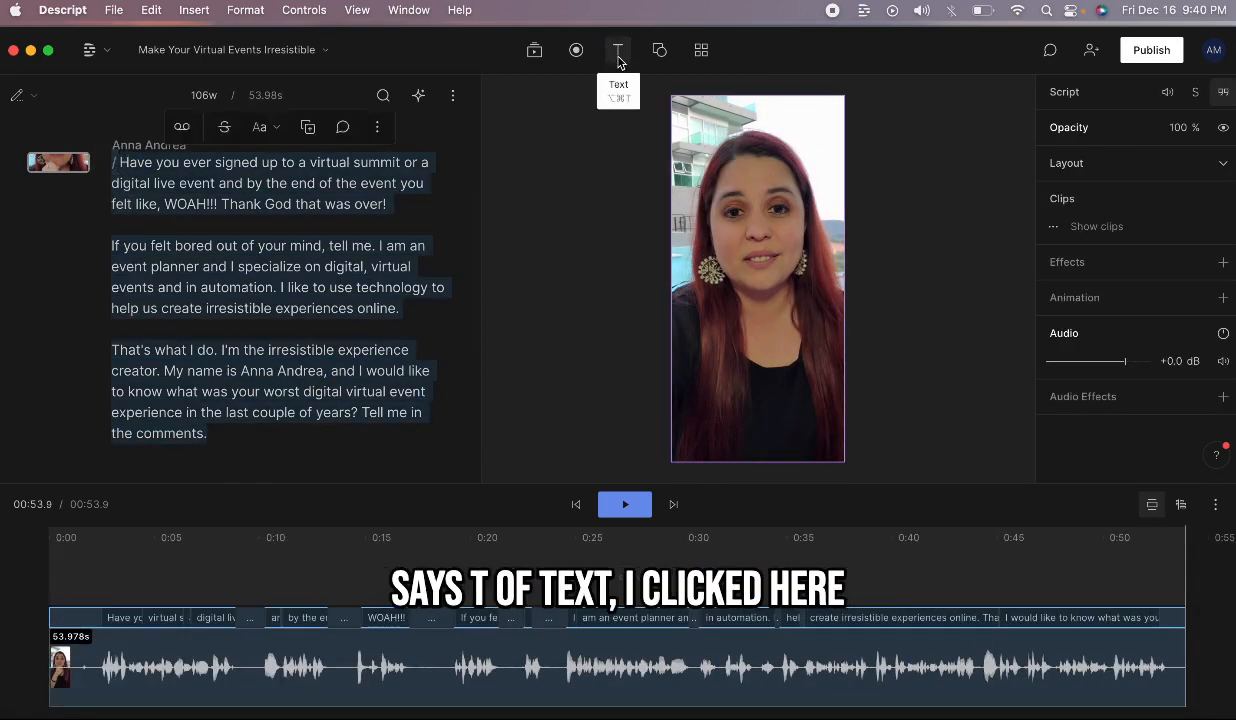
{"action": "left_click", "coordinate": [618, 50]}
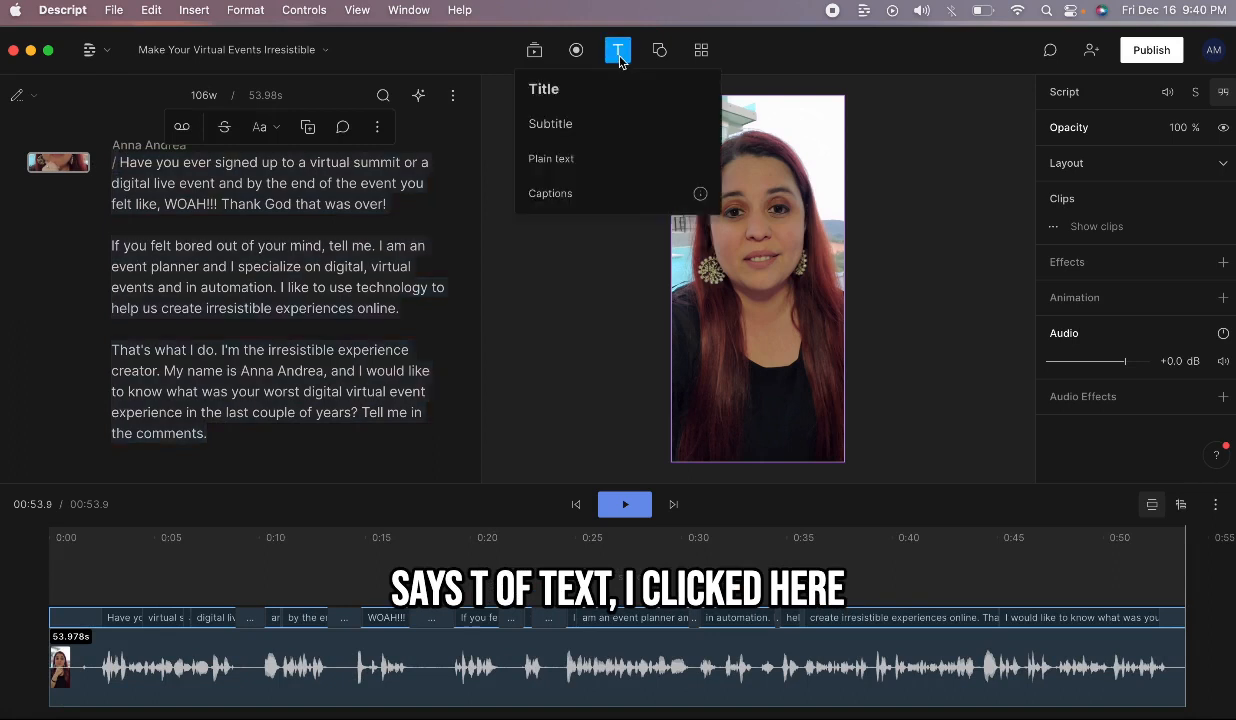
{"action": "left_click", "coordinate": [550, 196]}
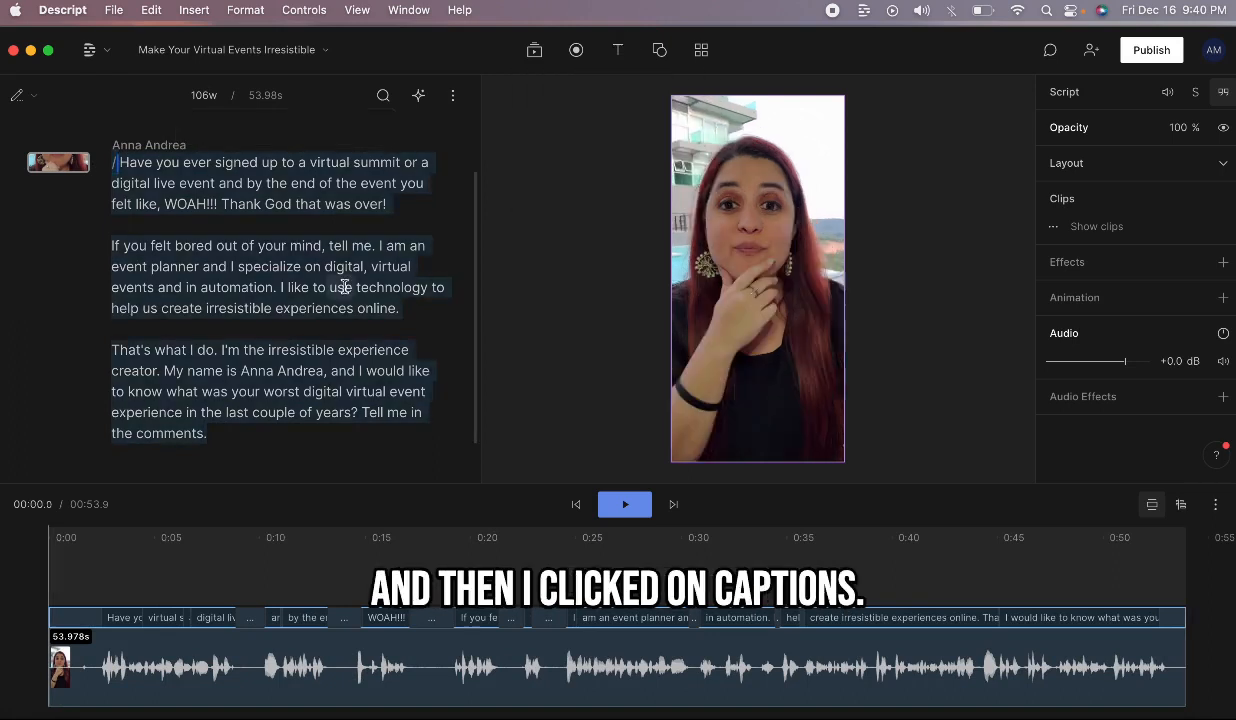
{"action": "left_click", "coordinate": [441, 370]}
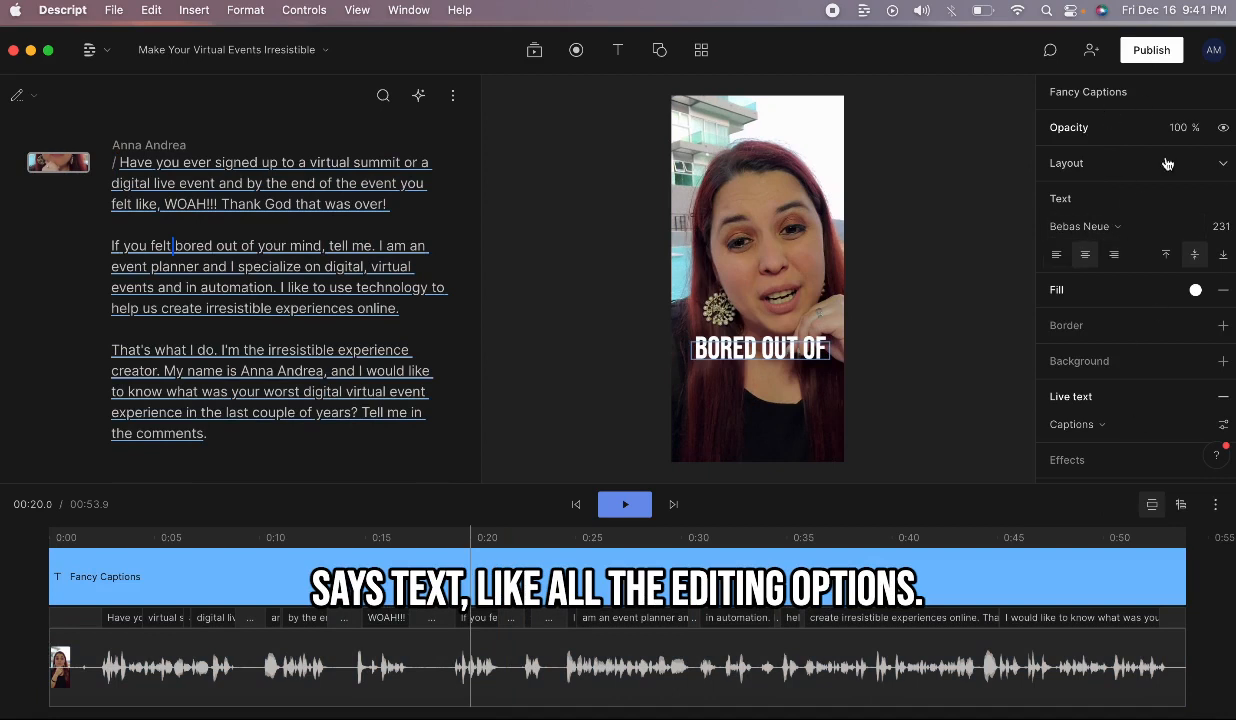
Step: Keep the Bebas Neue font and raise the caption font size from 238 to 253
{"action": "scroll", "coordinate": [1104, 331], "scroll_direction": "down", "scroll_amount": 2}
{"action": "scroll", "coordinate": [1104, 331], "scroll_direction": "up", "scroll_amount": 2}
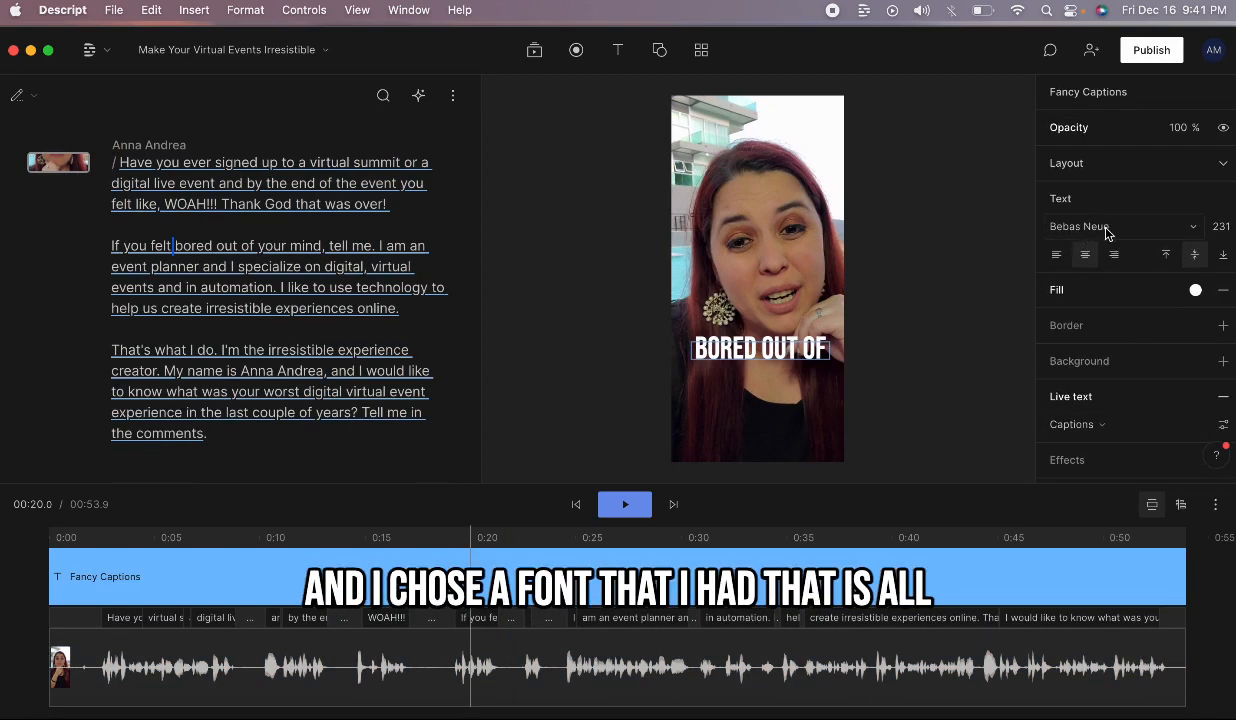
{"action": "left_click", "coordinate": [1068, 226]}
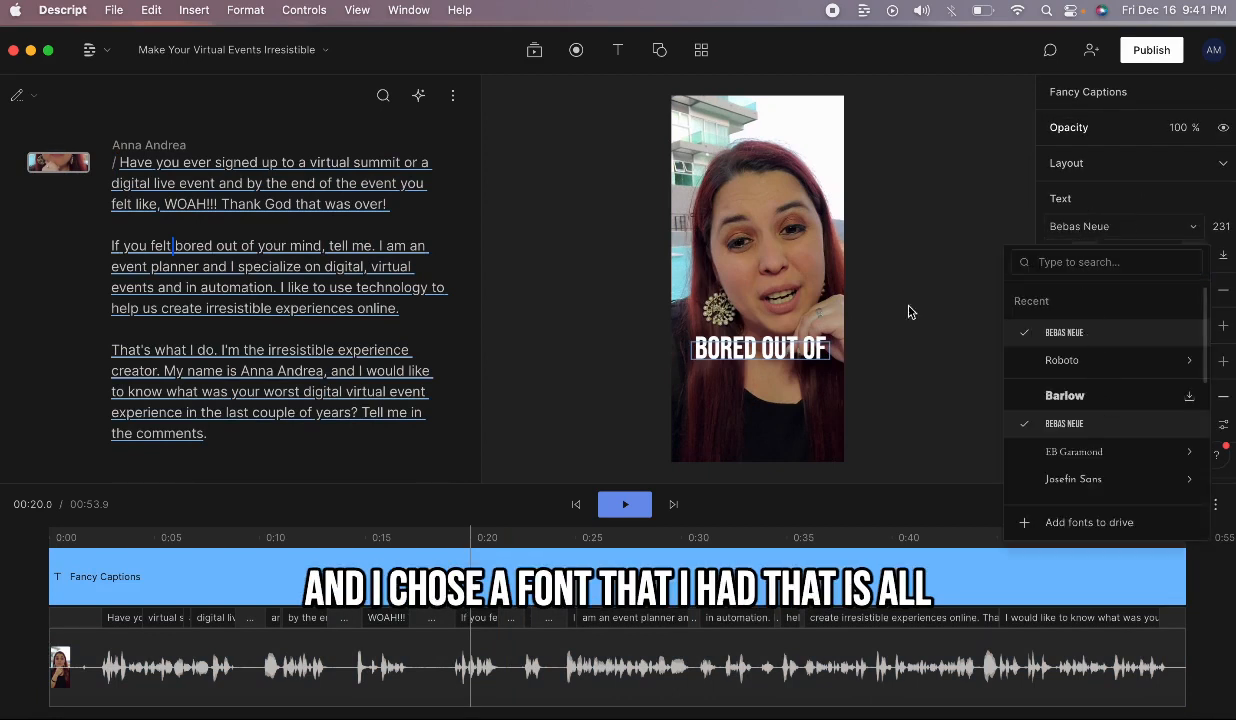
{"action": "left_click", "coordinate": [1174, 195]}
{"action": "left_click", "coordinate": [1220, 228]}
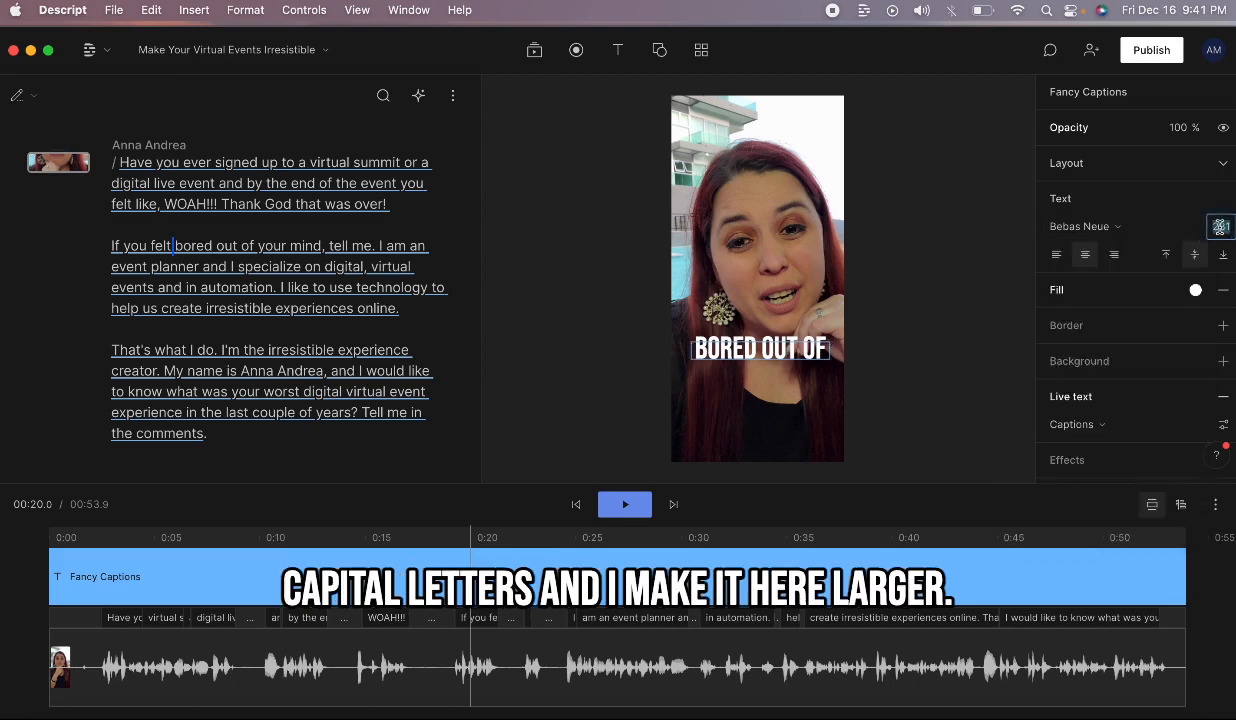
{"action": "type", "text": "238"}
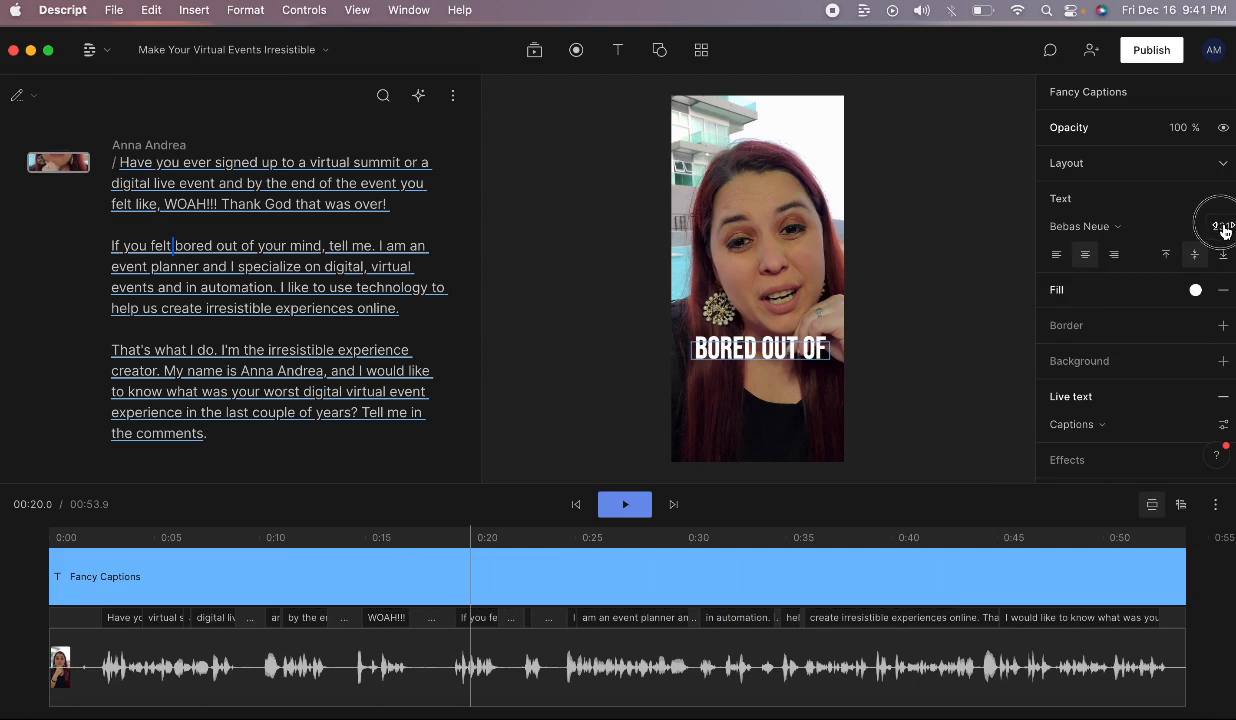
{"action": "key", "text": "Return"}
{"action": "left_click_drag", "start_coordinate": [1220, 226], "coordinate": [1235, 221]}
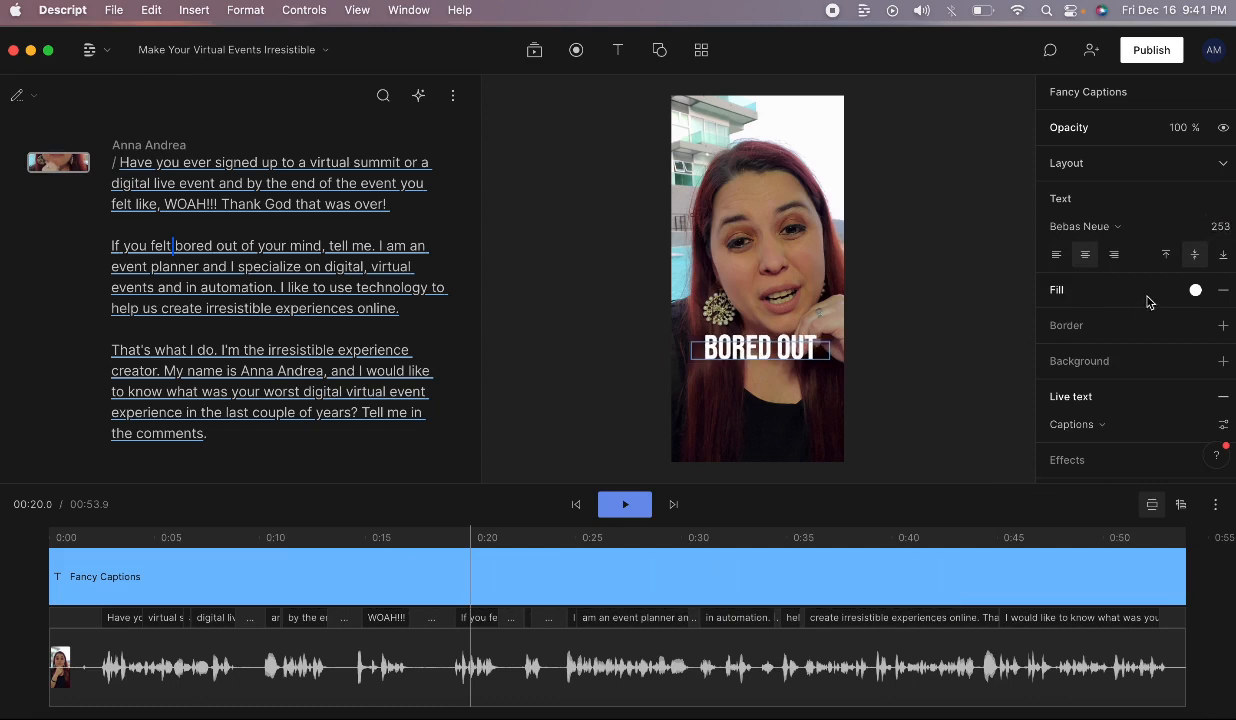
Step: Add a border of width 10 to the caption text
{"action": "left_click", "coordinate": [1222, 325]}
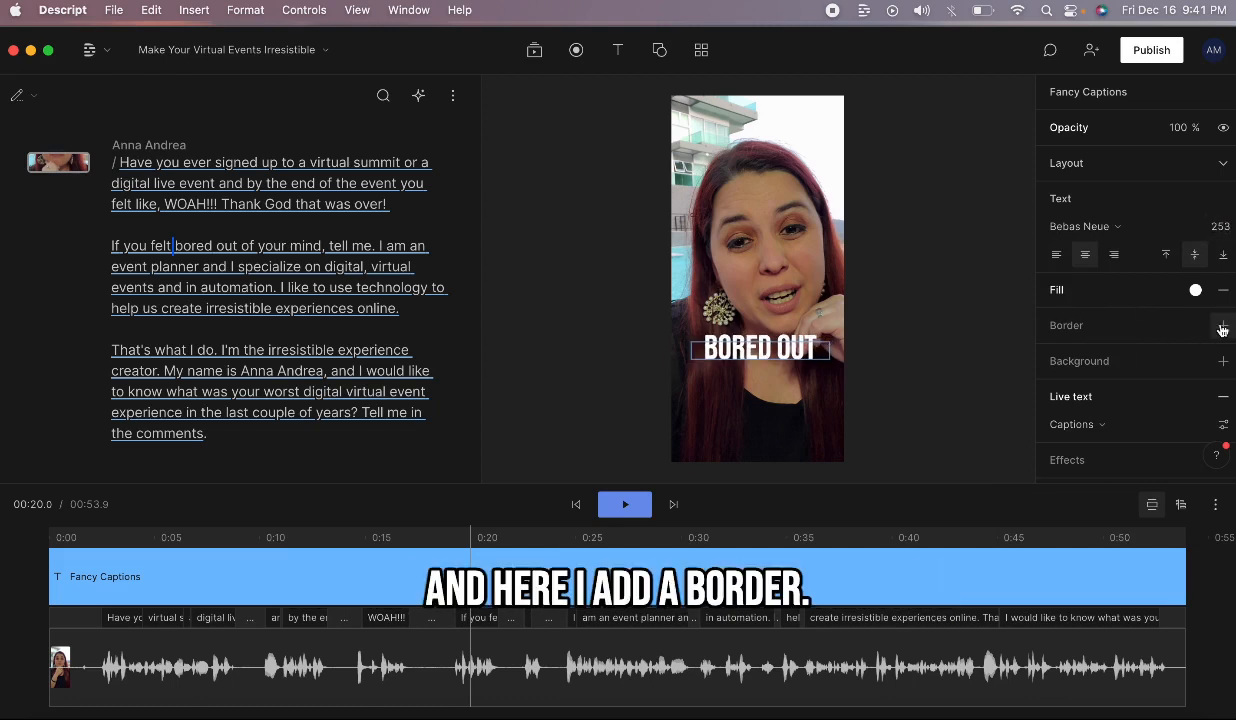
{"action": "left_click", "coordinate": [1195, 325]}
{"action": "left_click", "coordinate": [751, 356]}
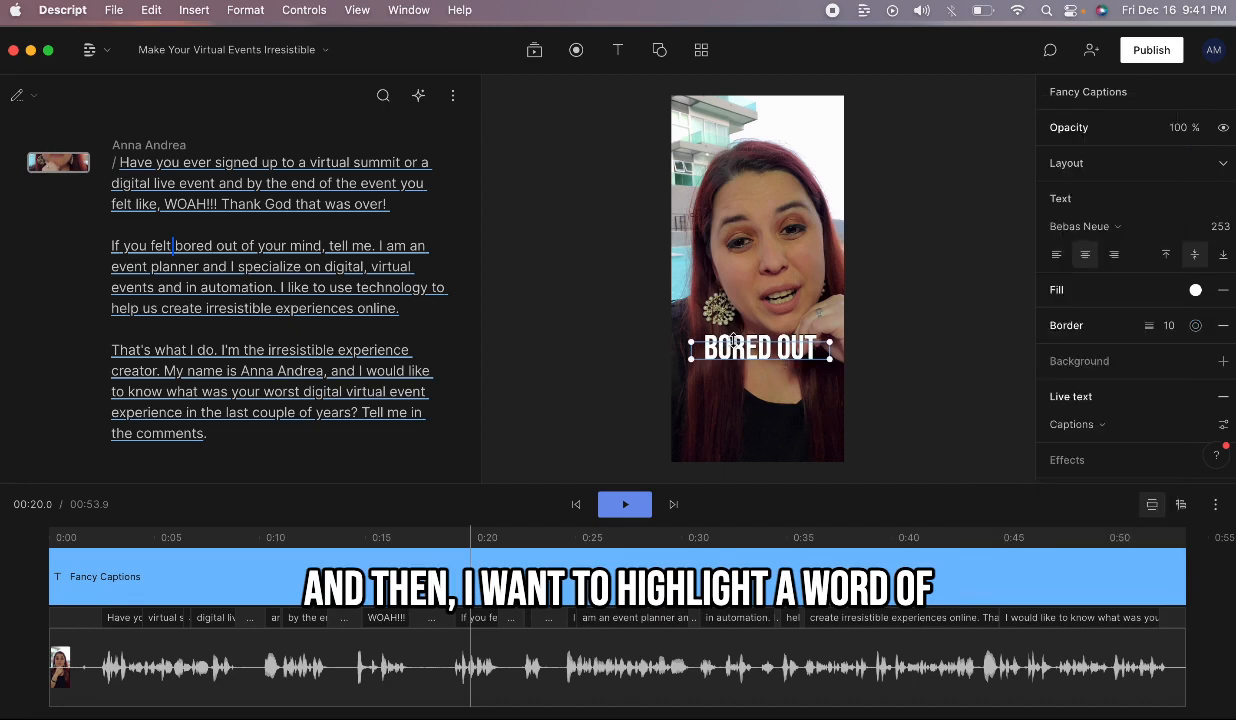
{"action": "key", "text": "super+Tab"}
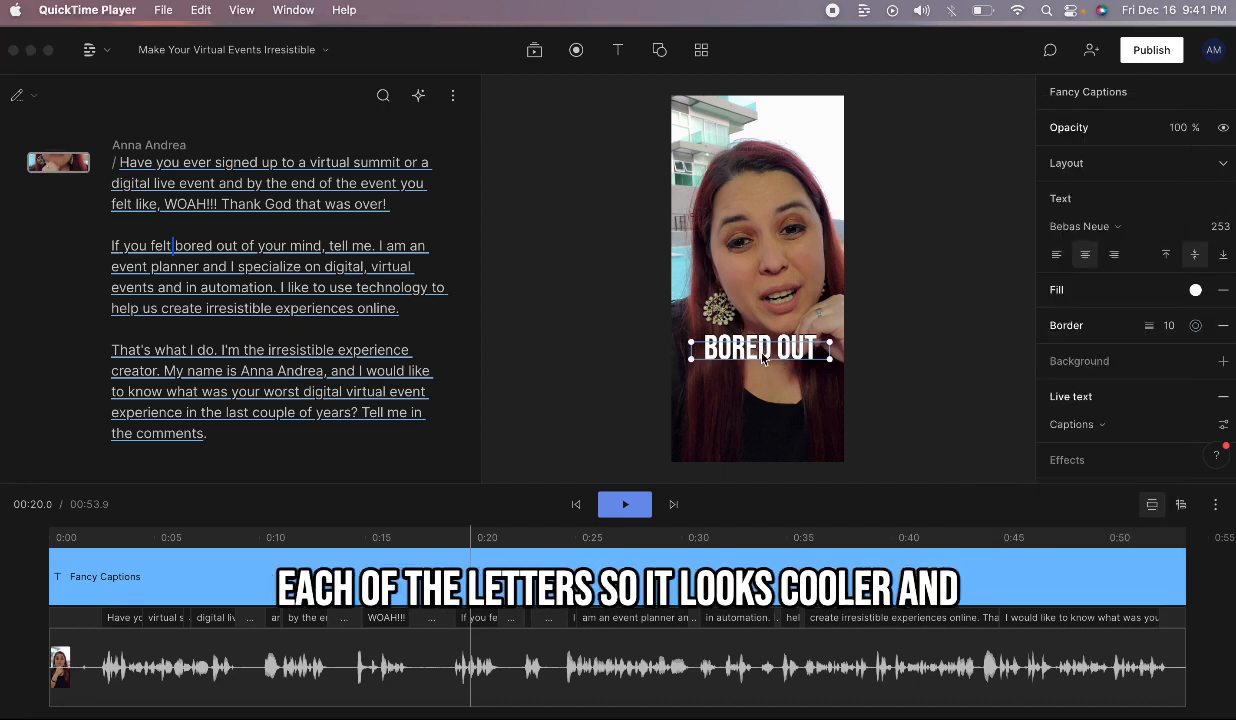
{"action": "key", "text": "super+Tab"}
{"action": "key", "text": "super+Tab"}
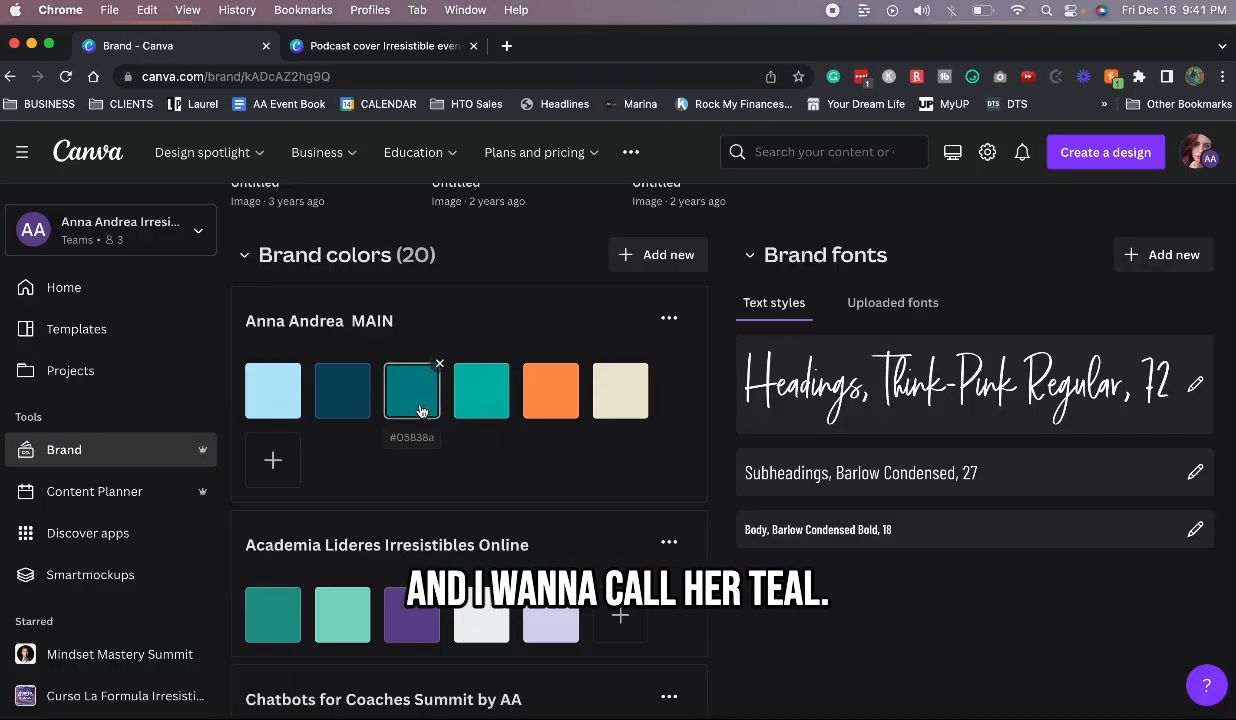
{"action": "left_click", "coordinate": [412, 390]}
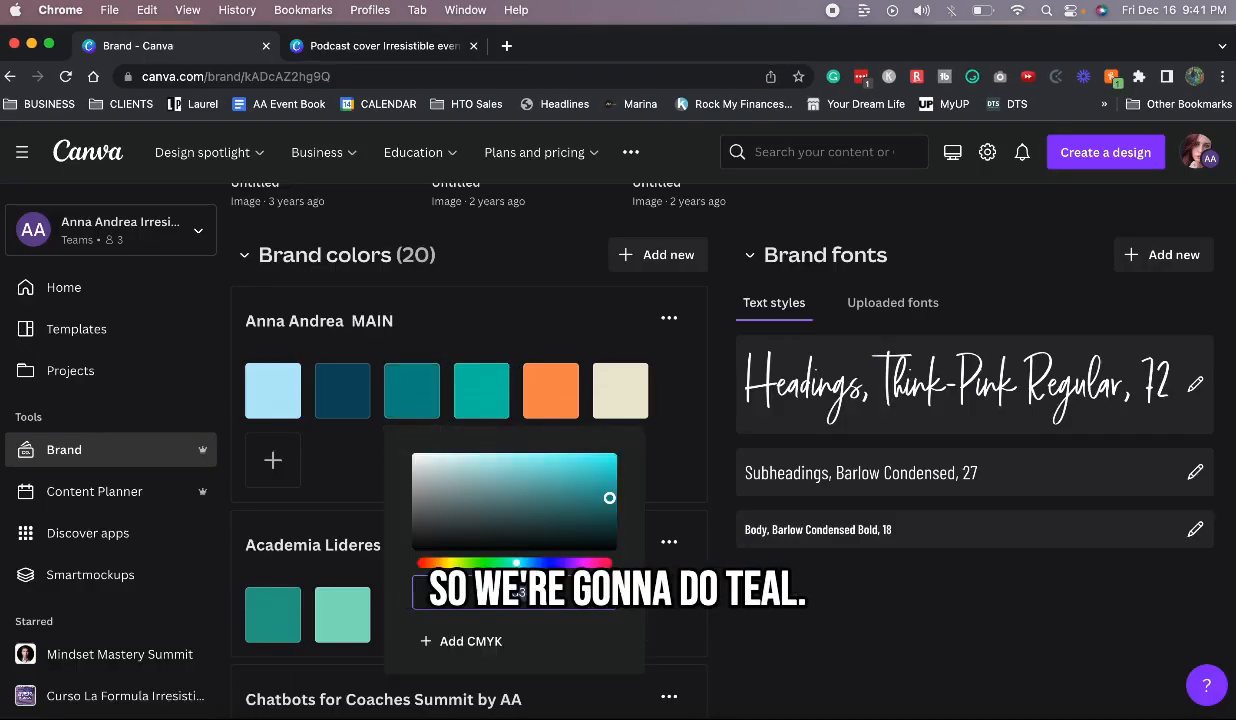
{"action": "left_click", "coordinate": [677, 478]}
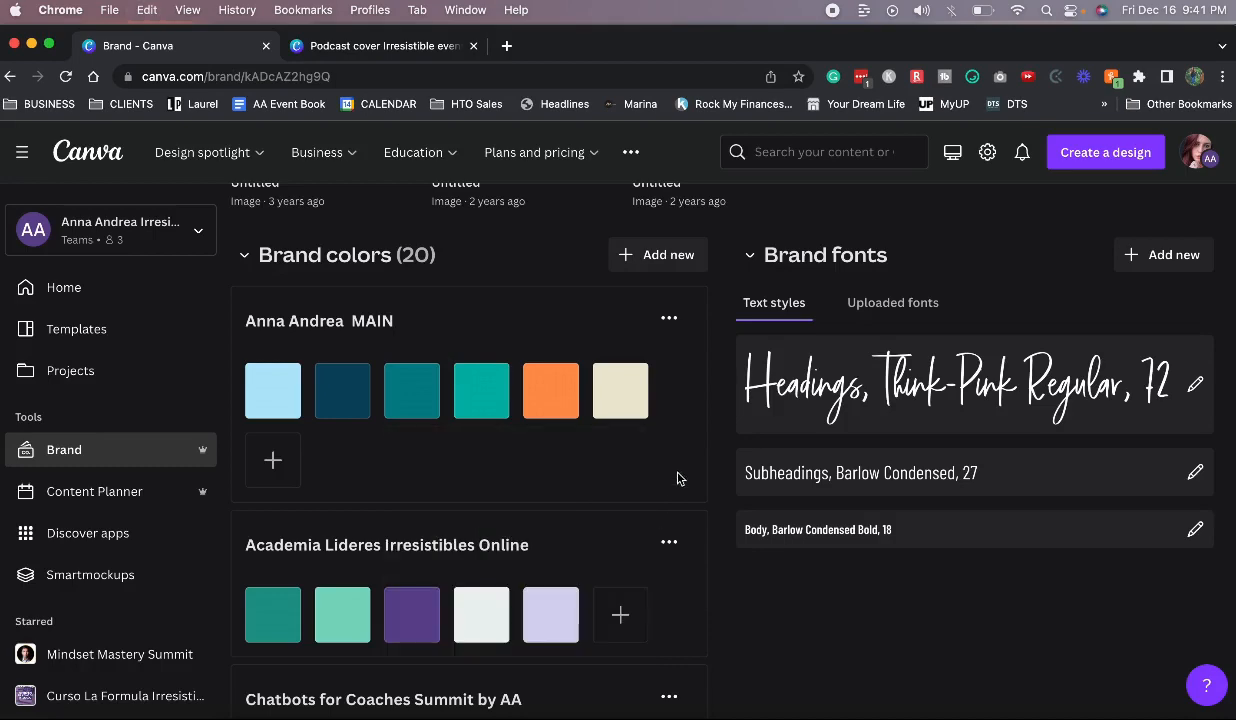
{"action": "key", "text": "super+Tab"}
{"action": "key", "text": "super+Tab"}
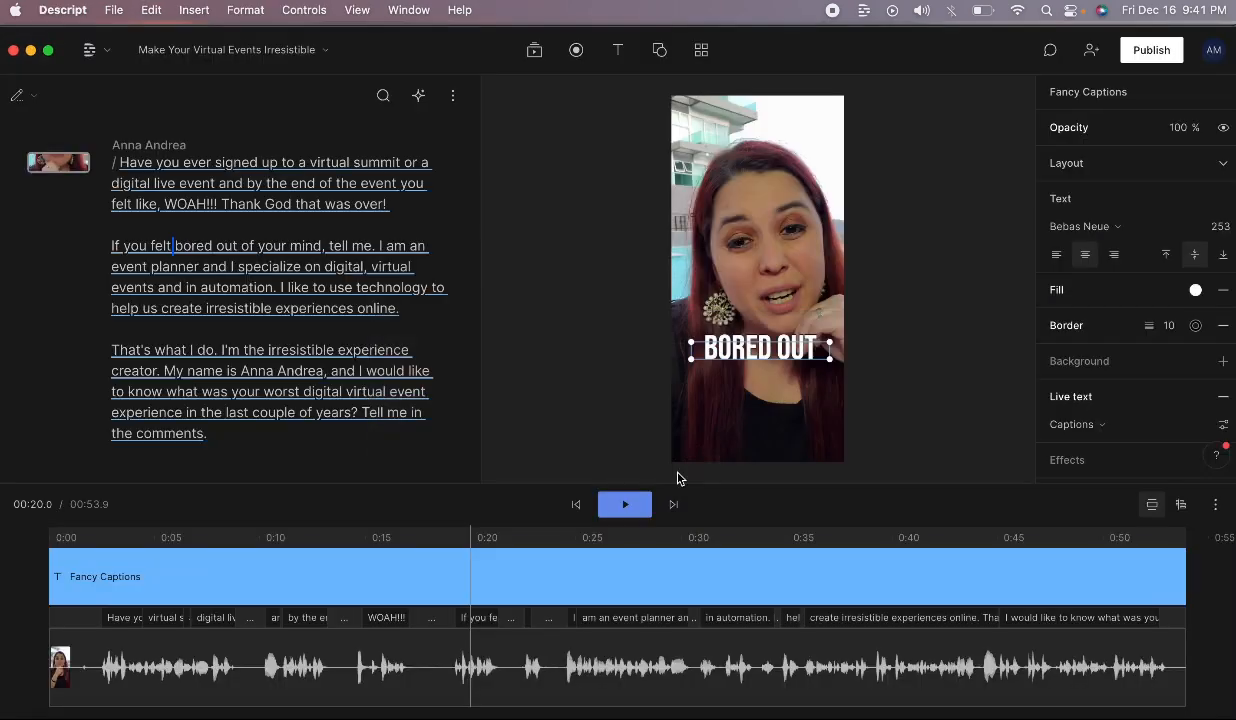
Step: Open live caption settings, keep Filter speaker on Show all, and list the caption styles
{"action": "scroll", "coordinate": [1080, 370], "scroll_direction": "down", "scroll_amount": 2}
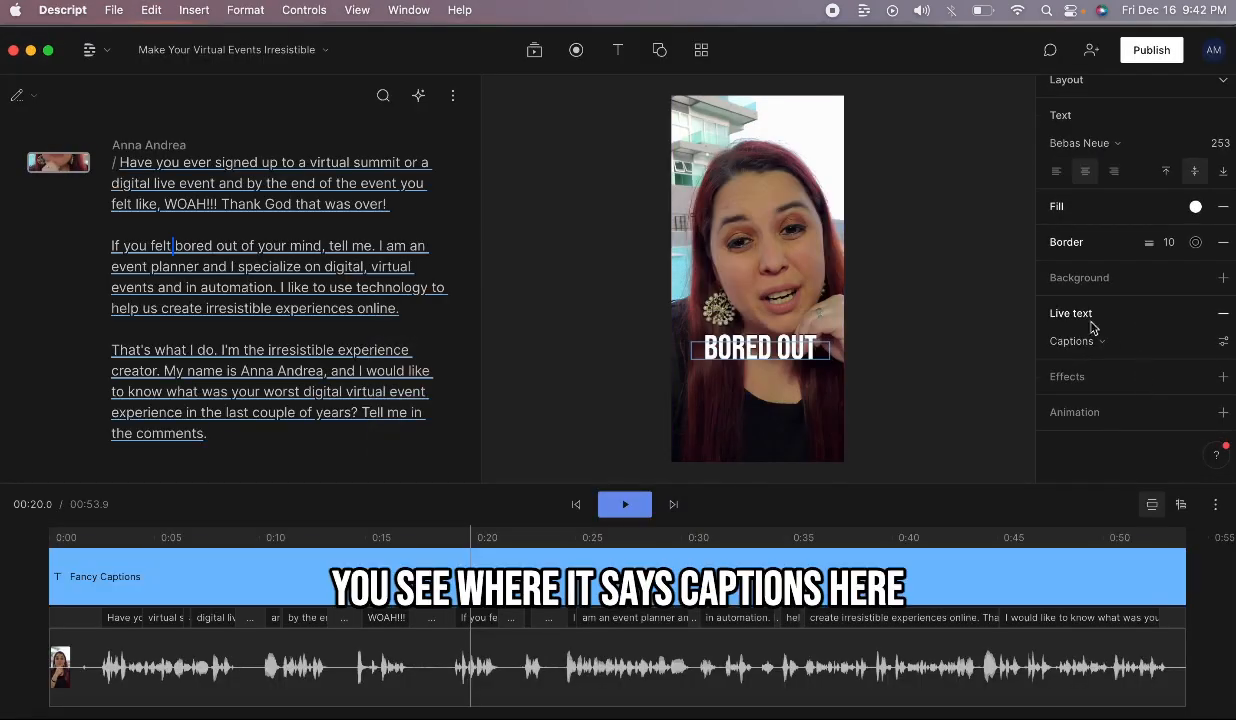
{"action": "left_click", "coordinate": [1225, 344]}
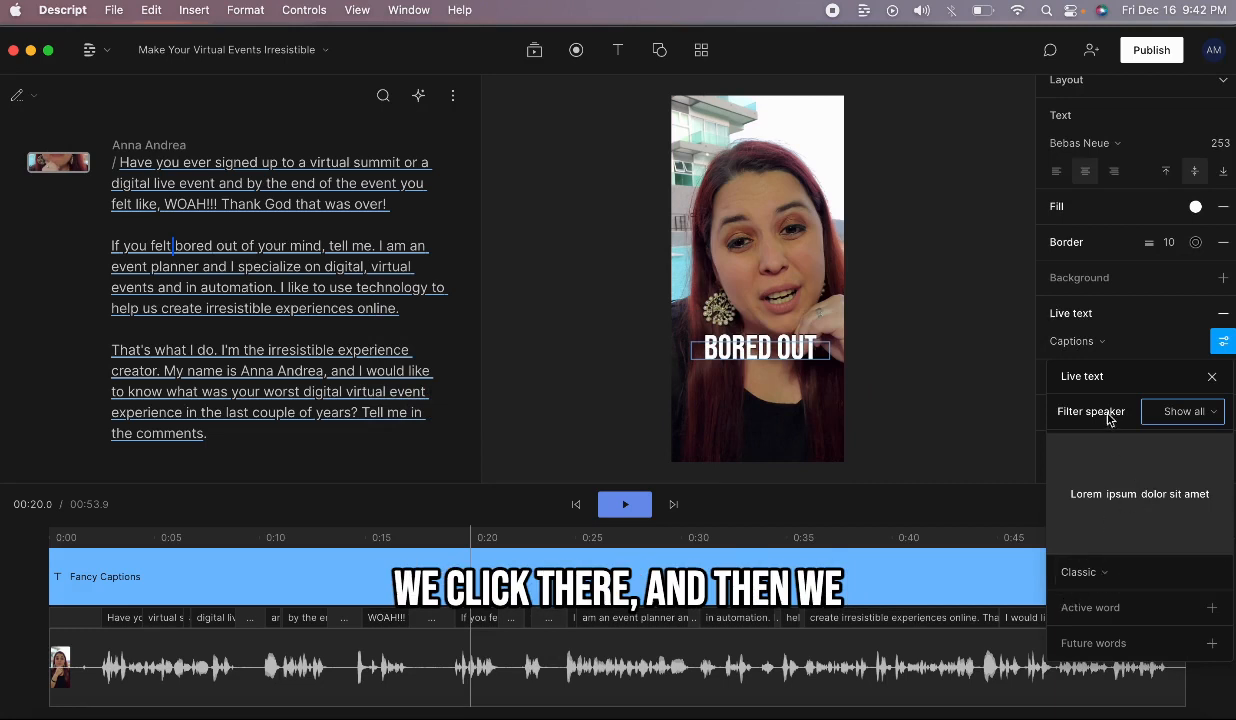
{"action": "left_click", "coordinate": [1180, 426]}
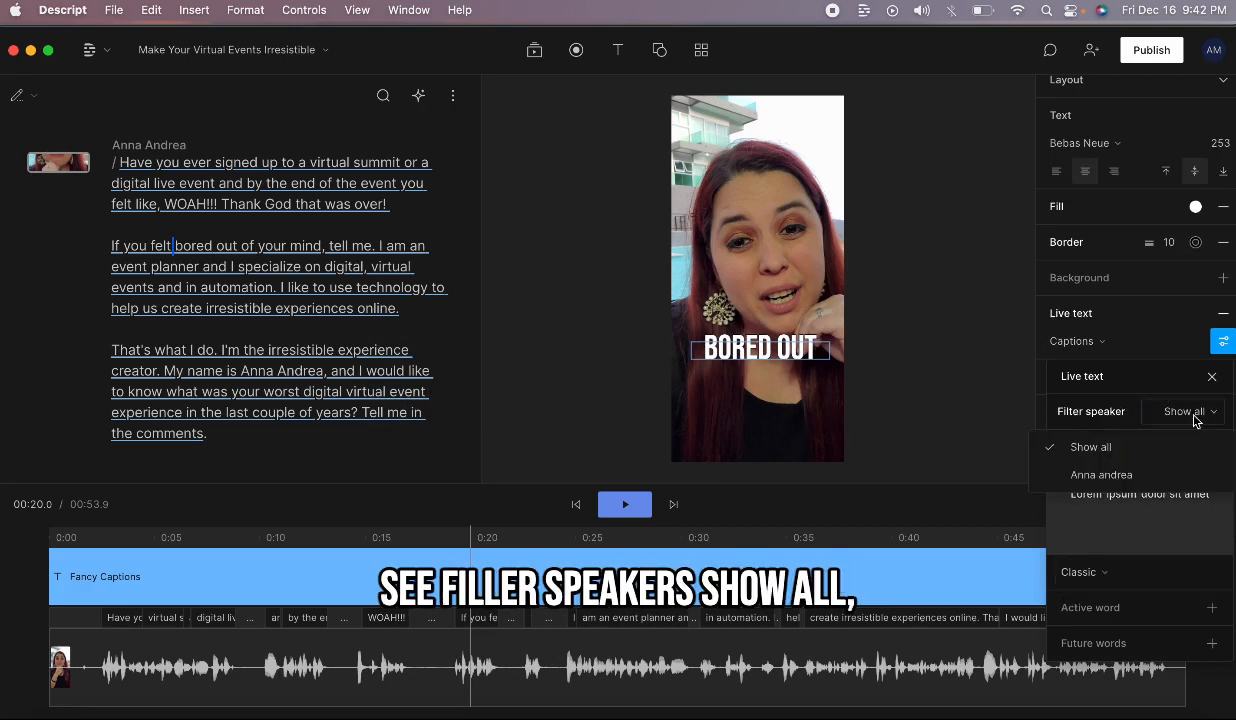
{"action": "left_click", "coordinate": [1202, 420]}
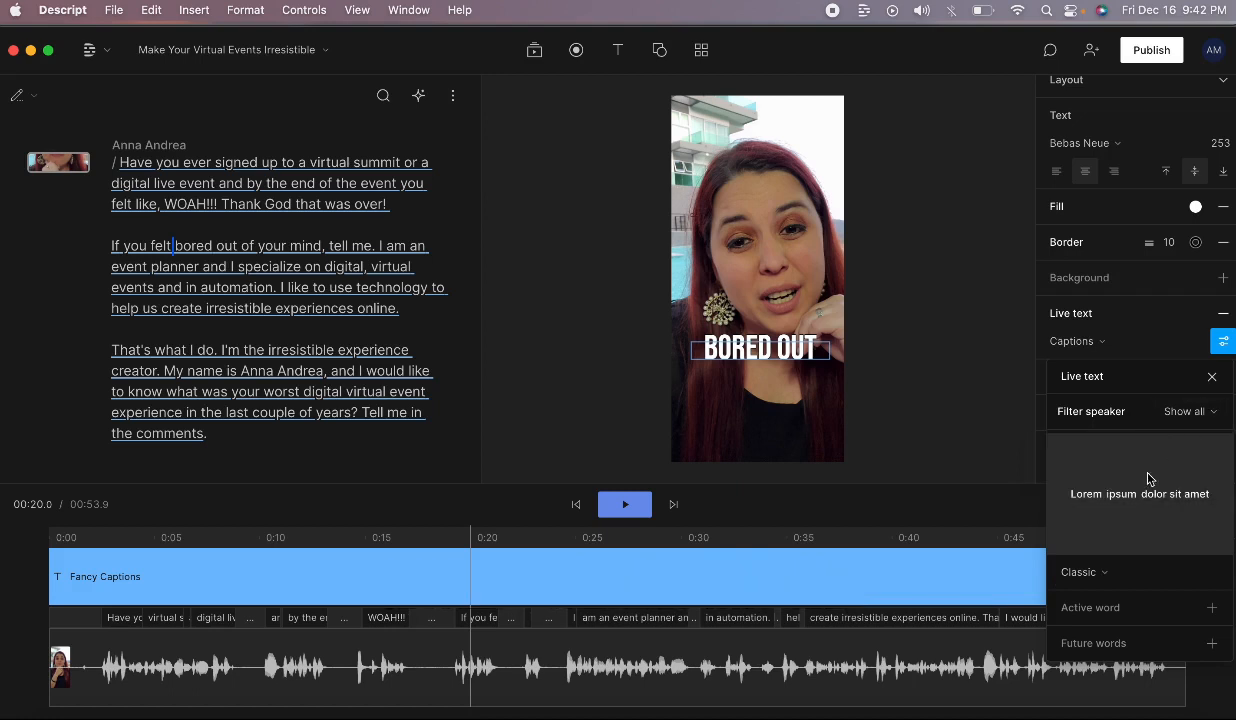
{"action": "left_click", "coordinate": [1065, 572]}
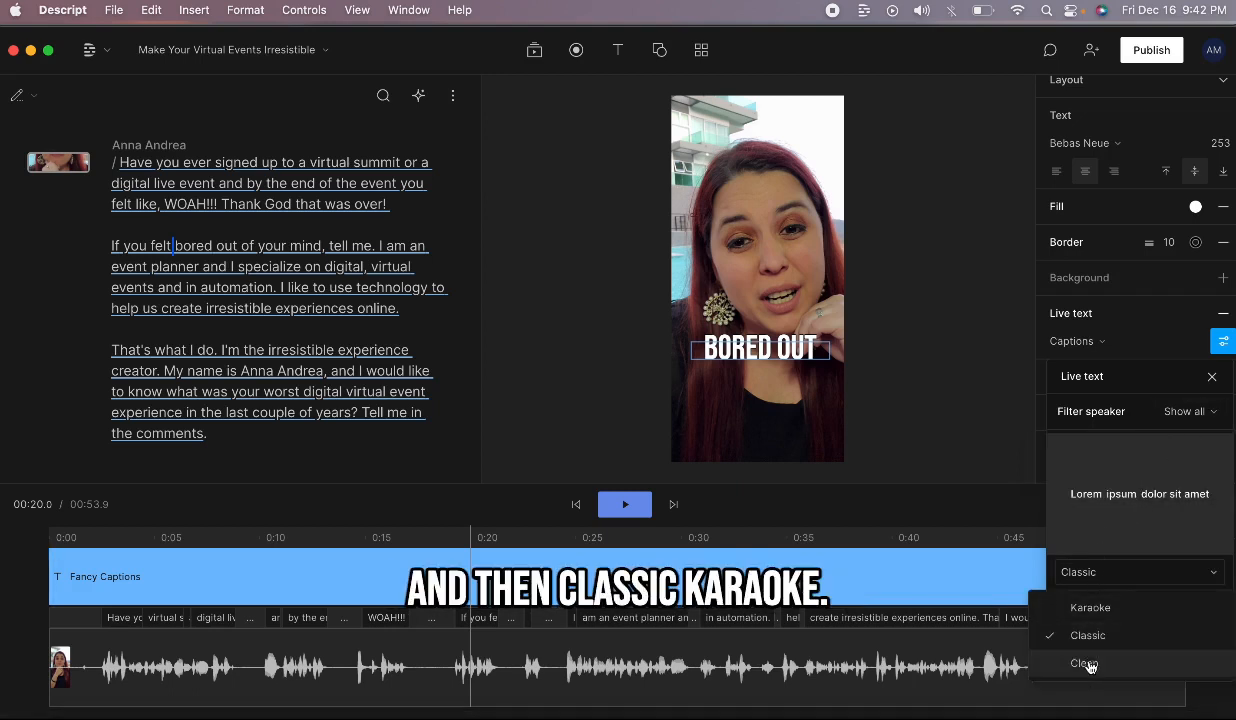
Step: Switch the caption style to Karaoke after briefly trying Clean
{"action": "left_click", "coordinate": [1089, 607]}
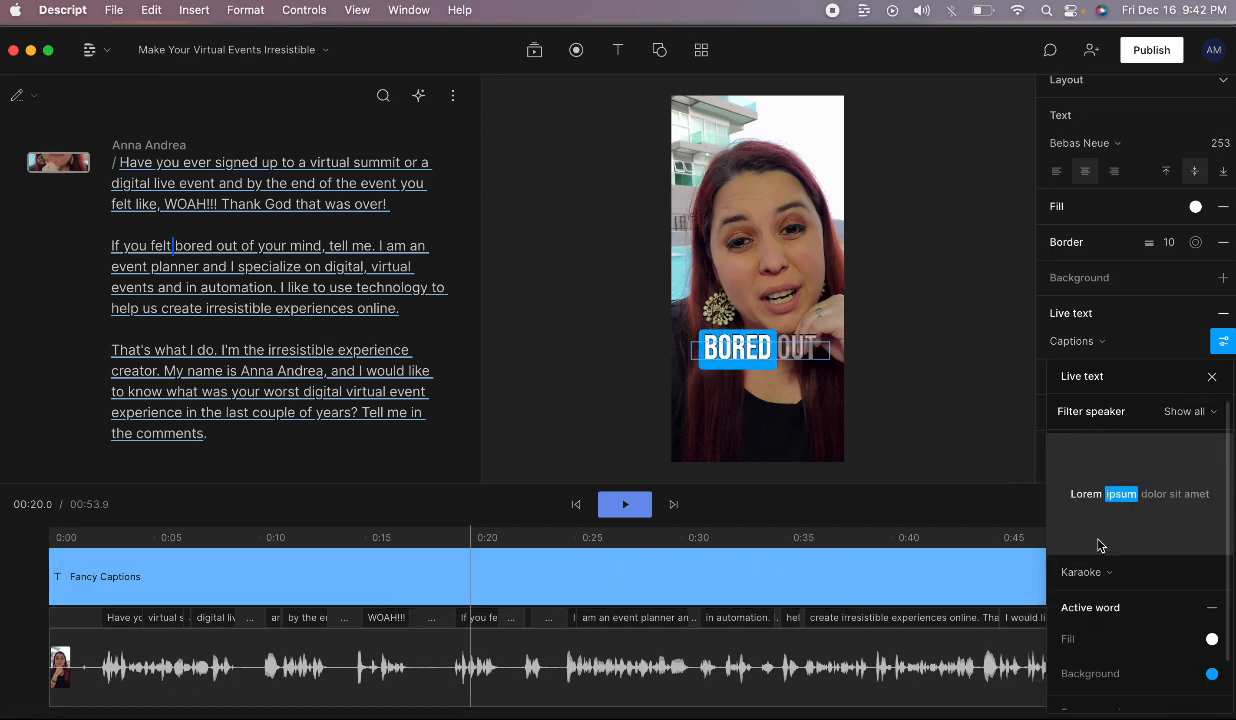
{"action": "left_click", "coordinate": [1116, 573]}
{"action": "left_click", "coordinate": [1104, 662]}
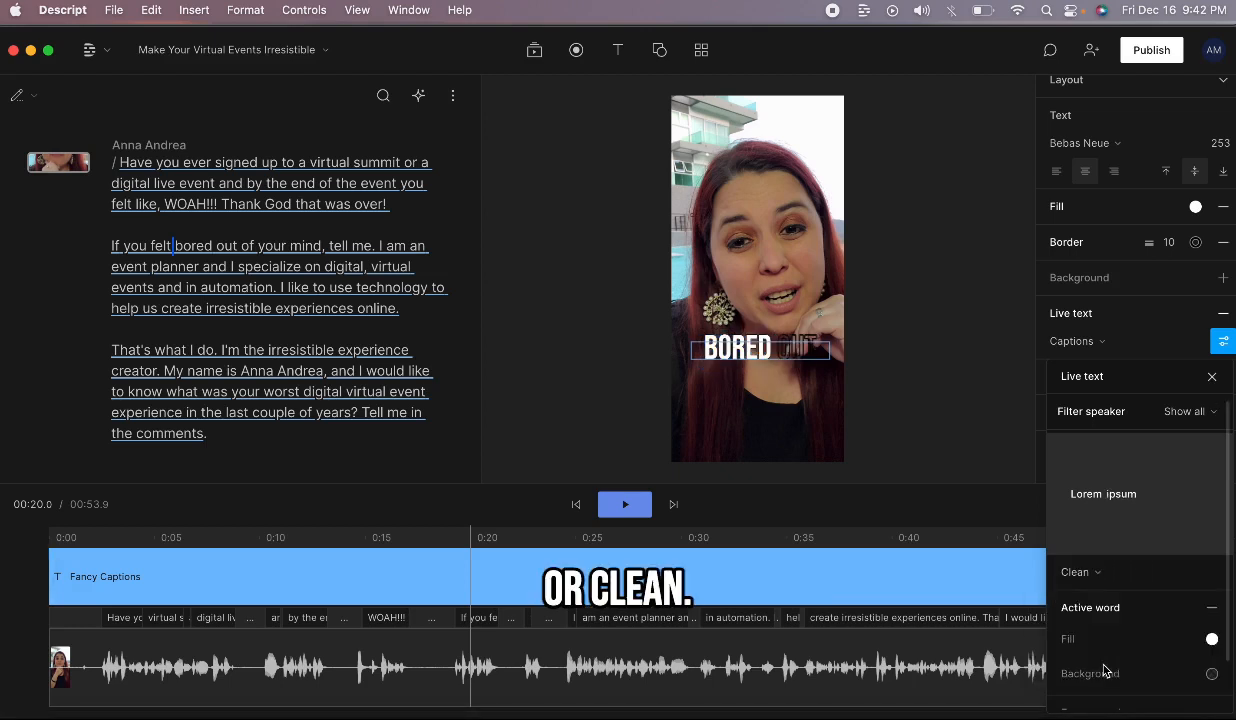
{"action": "left_click", "coordinate": [1085, 573]}
{"action": "left_click", "coordinate": [1095, 609]}
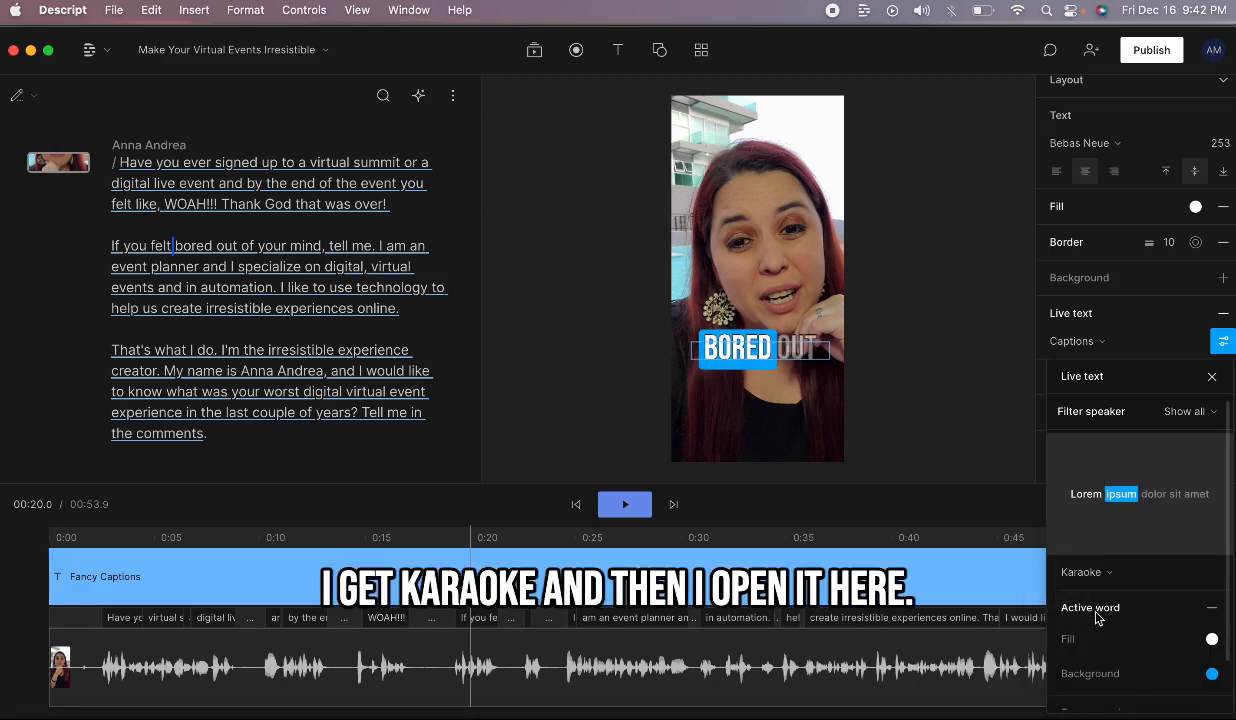
{"action": "scroll", "coordinate": [1150, 600], "scroll_direction": "down", "scroll_amount": 1}
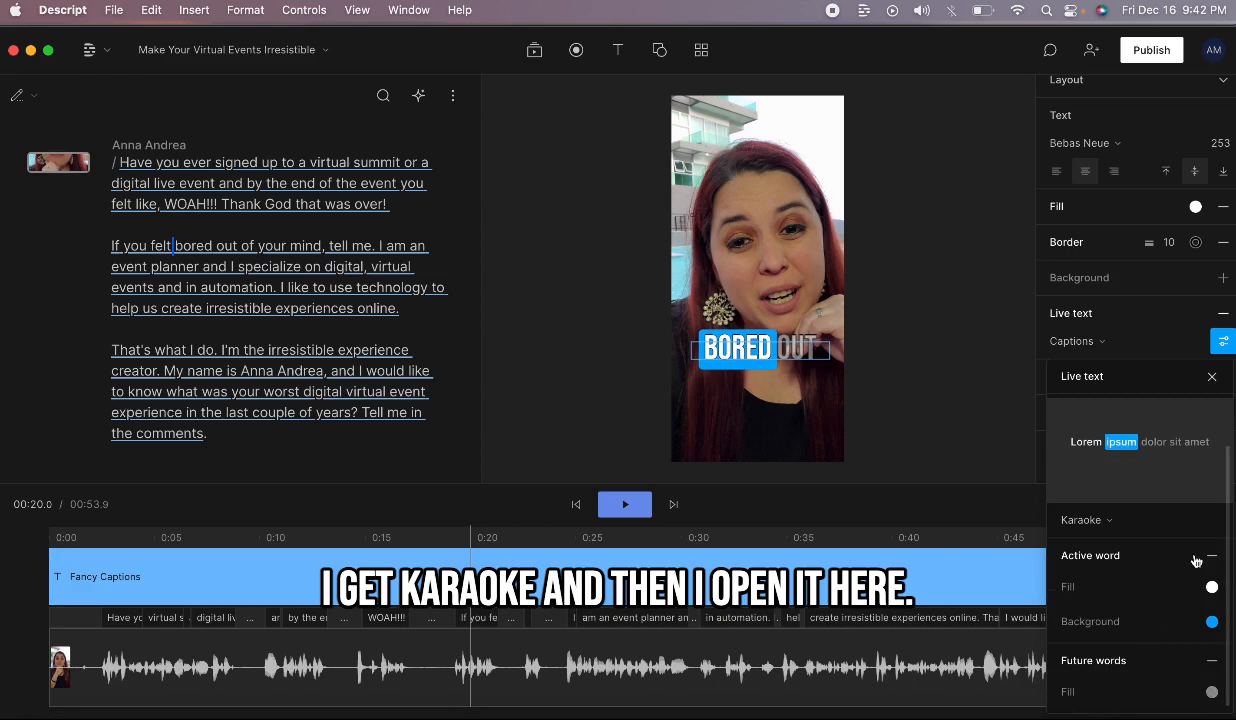
Step: Set the active word's background highlight to teal #05838a
{"action": "left_click", "coordinate": [1211, 587]}
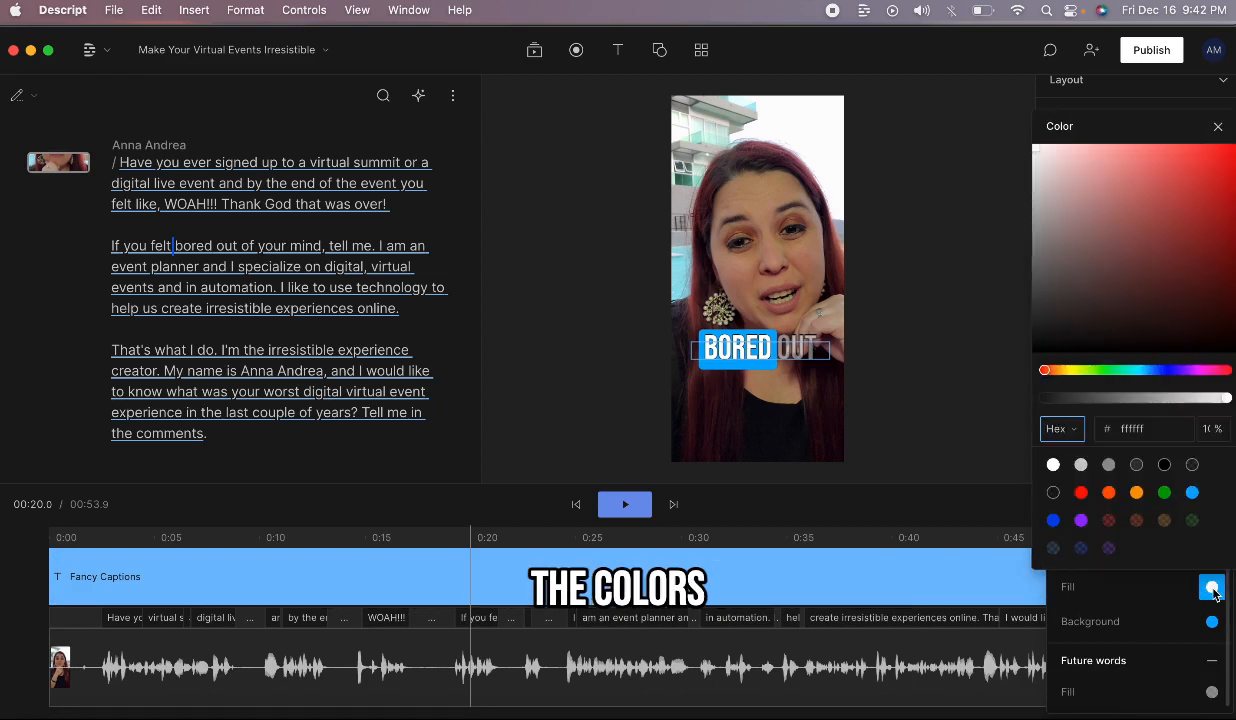
{"action": "left_click", "coordinate": [1128, 606]}
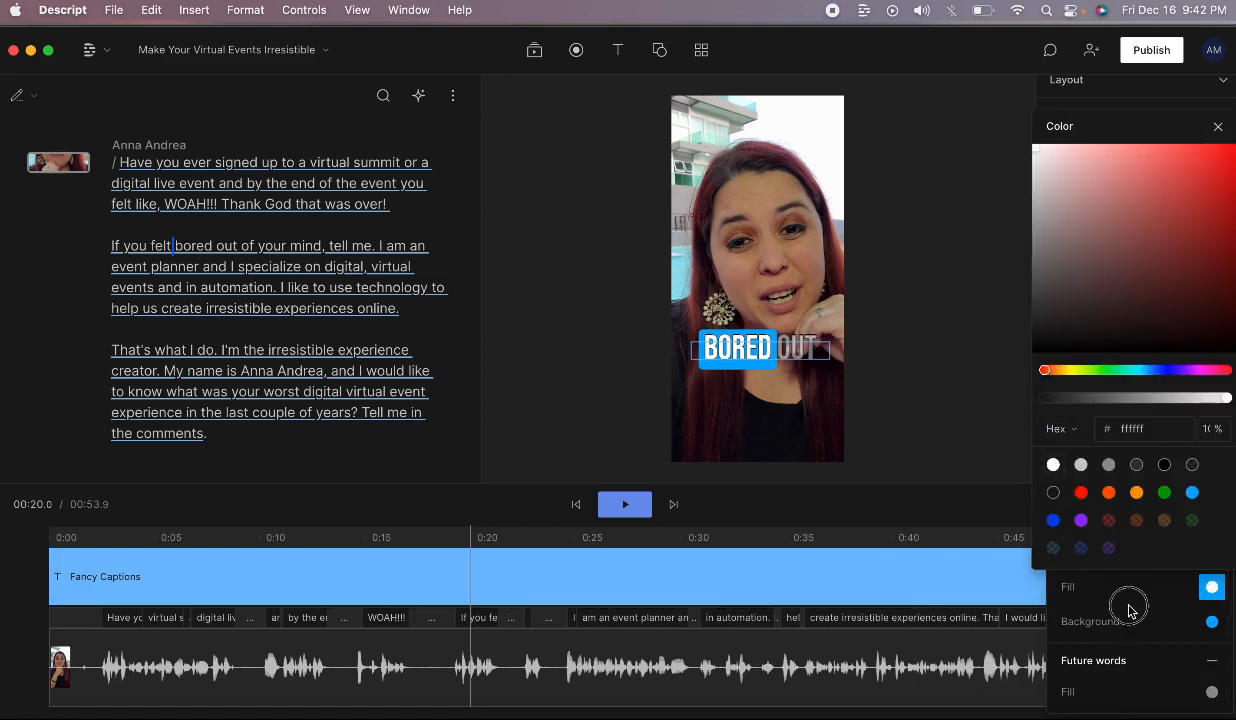
{"action": "left_click", "coordinate": [1211, 623]}
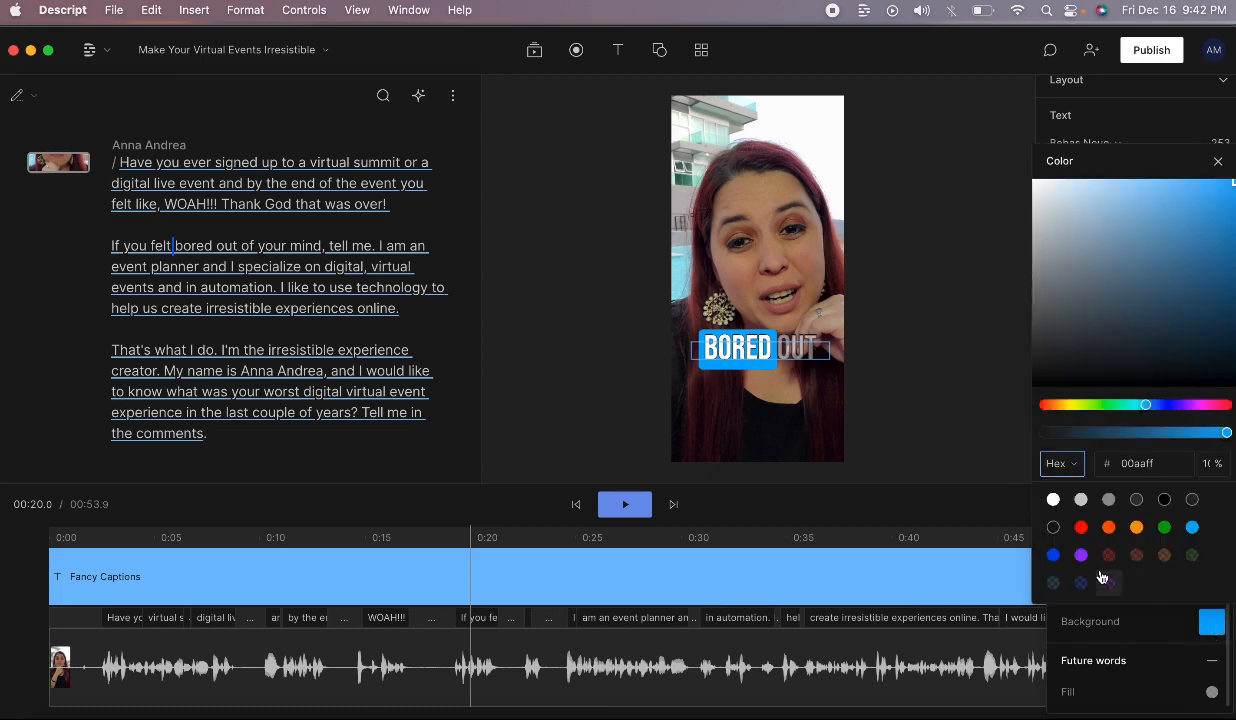
{"action": "left_click", "coordinate": [1054, 500]}
{"action": "left_click", "coordinate": [1129, 464]}
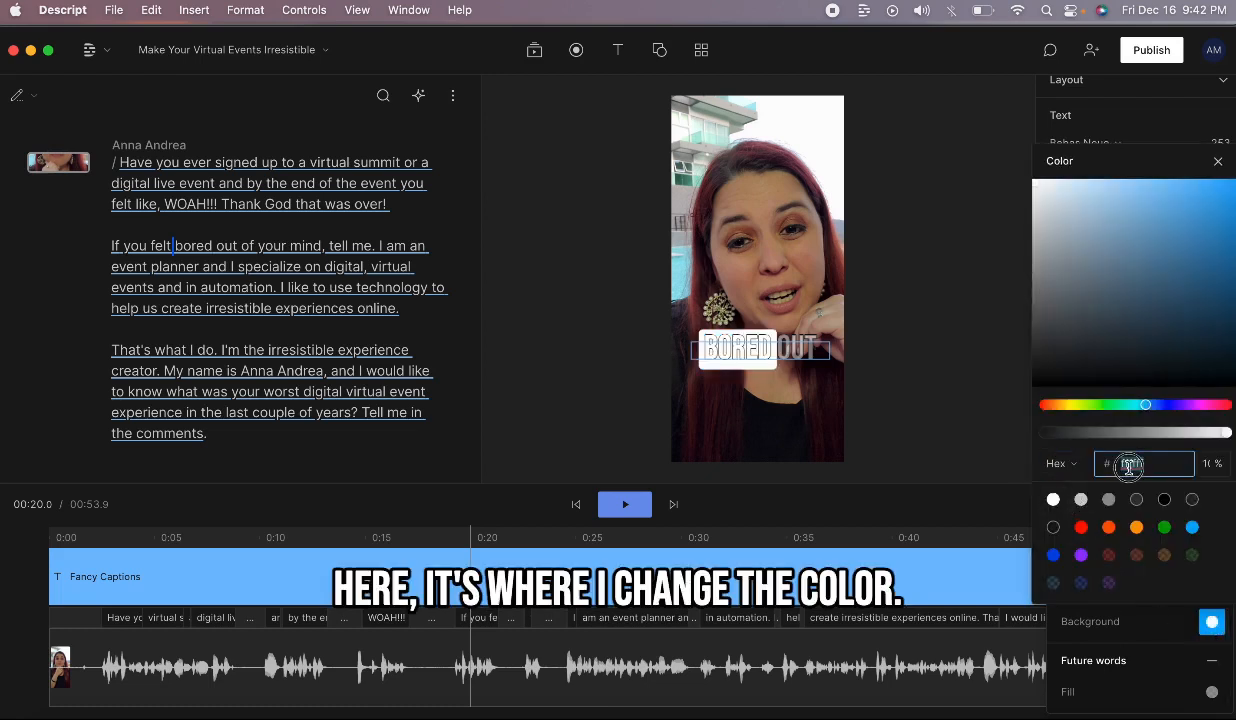
{"action": "type", "text": "03838A"}
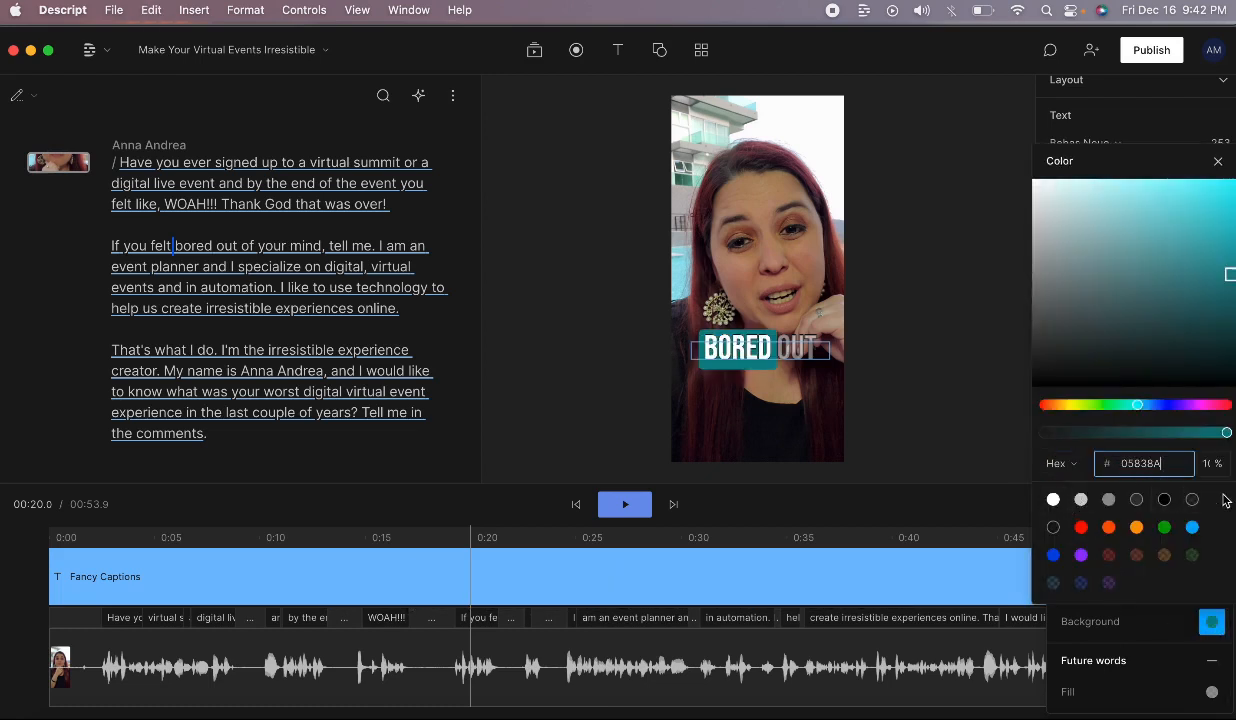
{"action": "key", "text": "Return"}
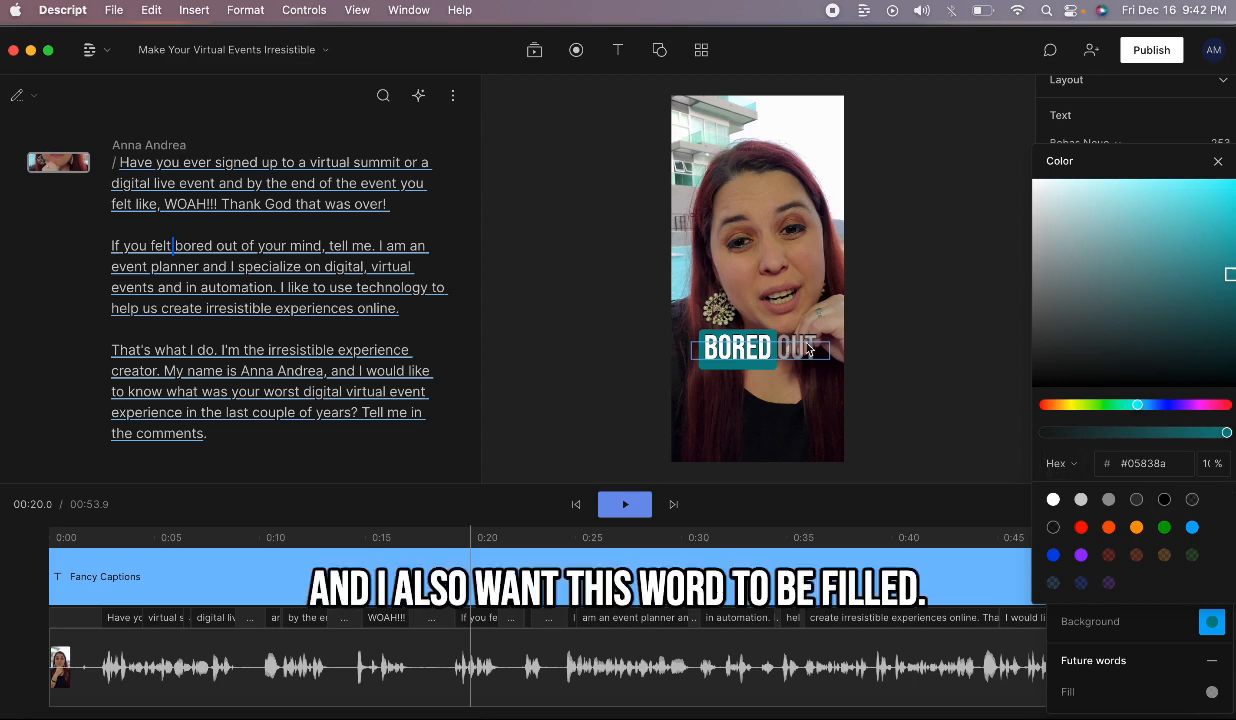
{"action": "left_click", "coordinate": [1217, 162]}
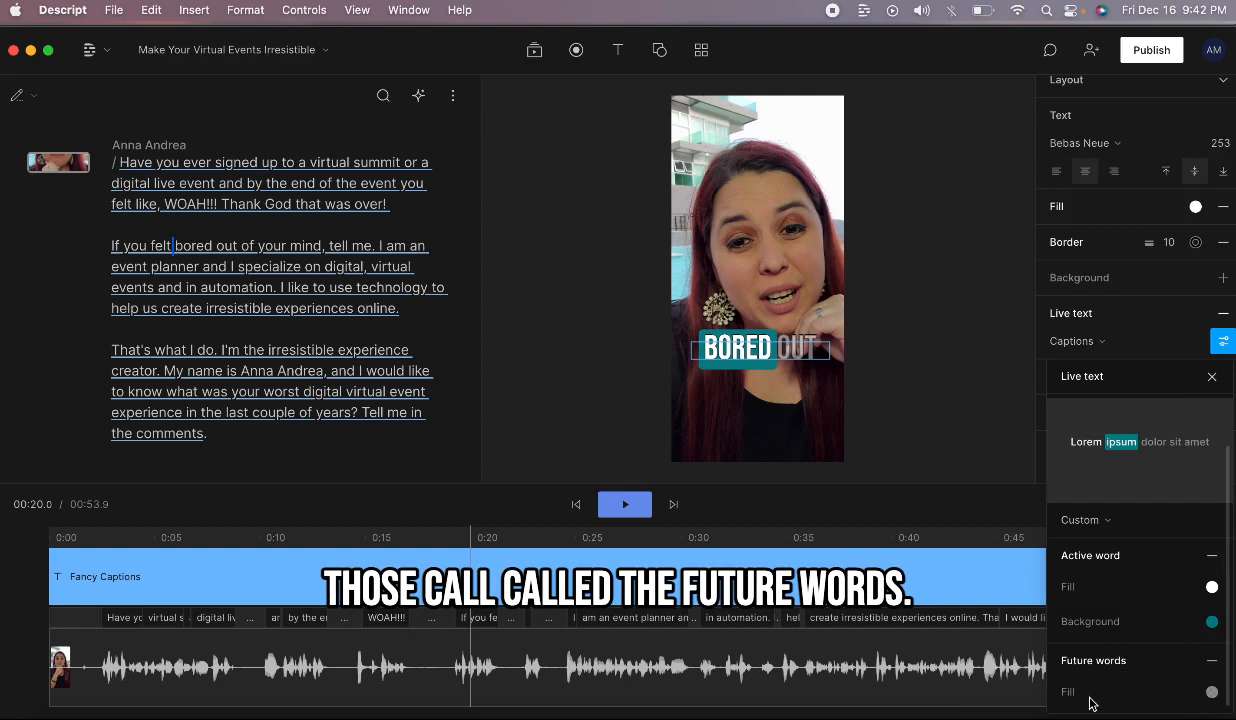
Step: Make the future words solid white and preview the captions
{"action": "left_click", "coordinate": [1211, 691]}
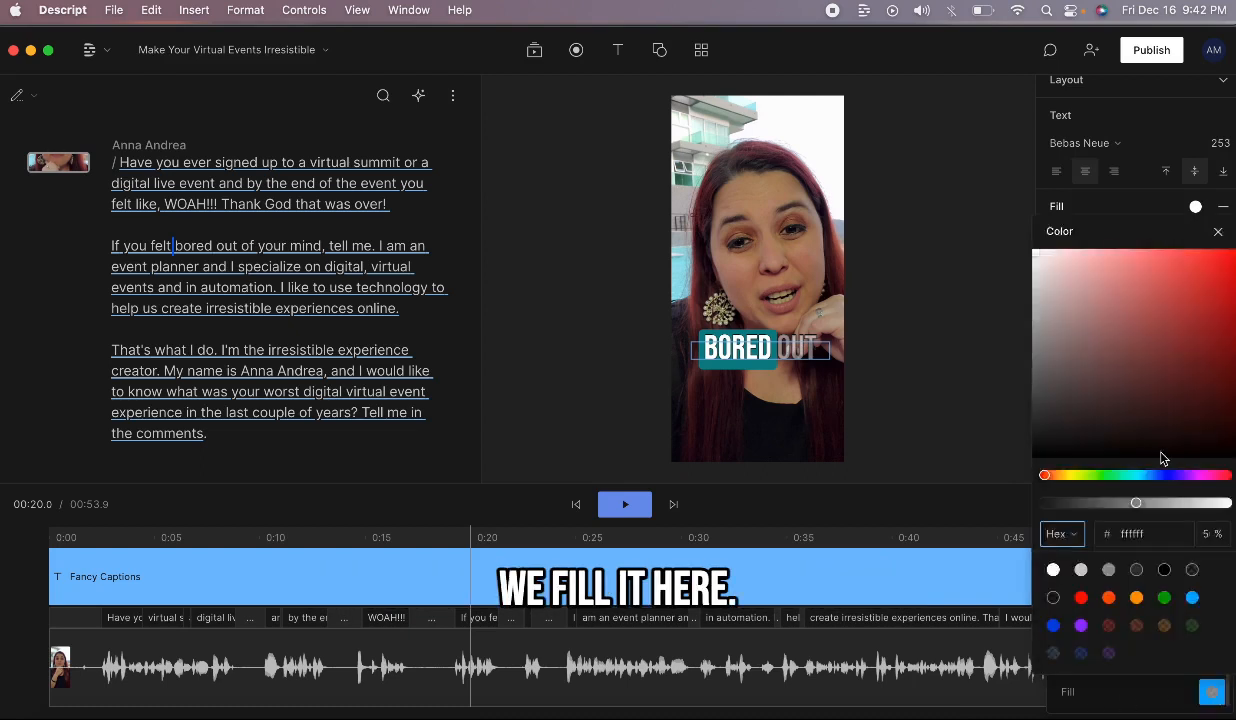
{"action": "left_click", "coordinate": [1053, 571]}
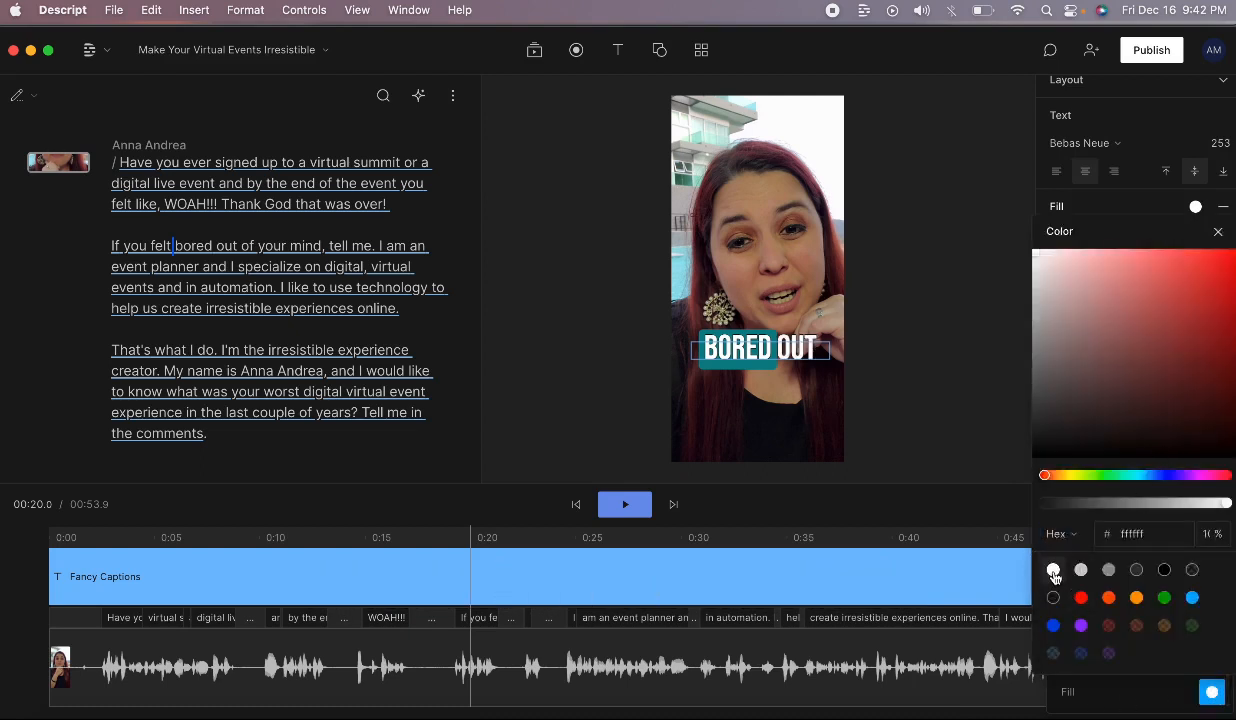
{"action": "left_click", "coordinate": [1222, 234]}
{"action": "key", "text": "space"}
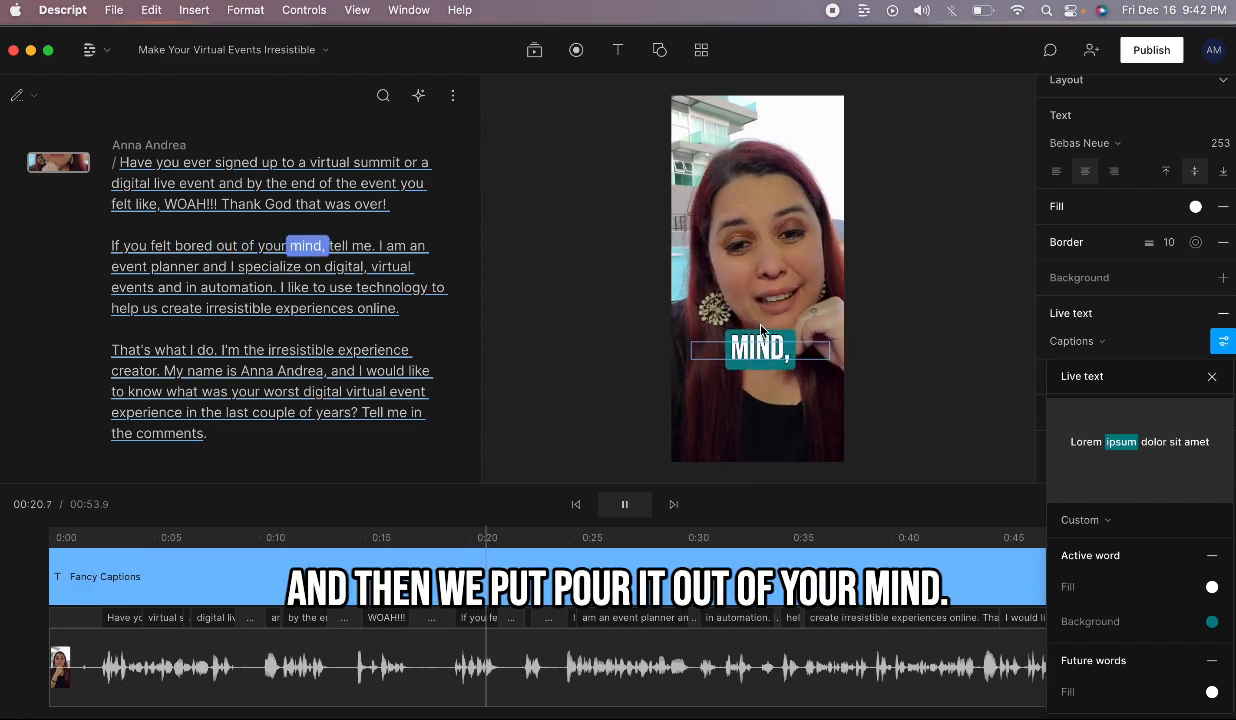
{"action": "key", "text": "space"}
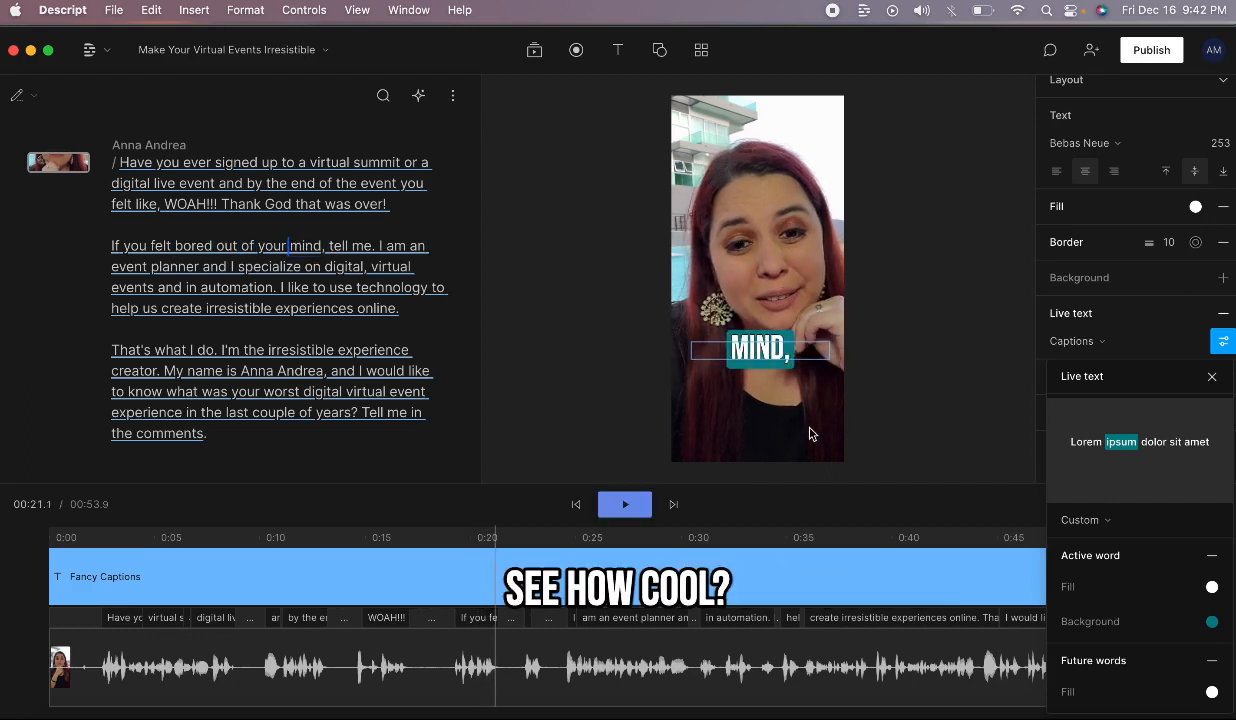
Step: Move the caption box lower on the video, below the speaker's face
{"action": "left_click", "coordinate": [797, 352]}
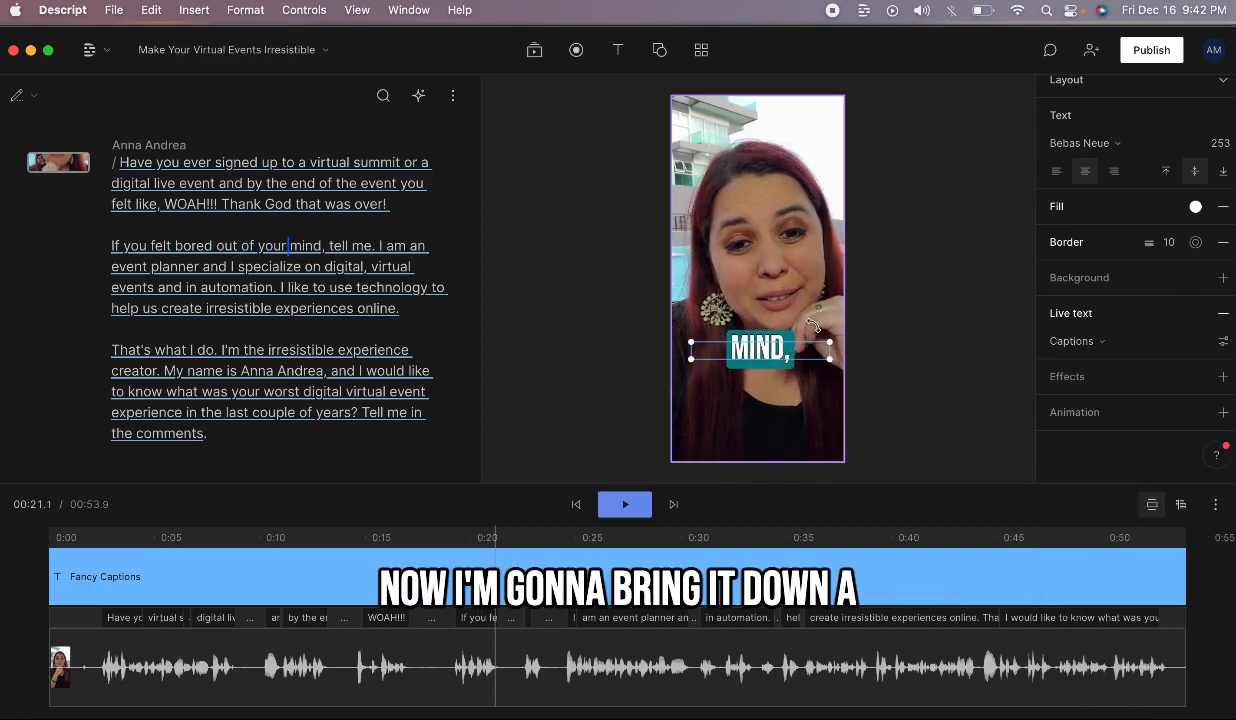
{"action": "left_click_drag", "start_coordinate": [782, 352], "coordinate": [781, 379]}
{"action": "key", "text": "space"}
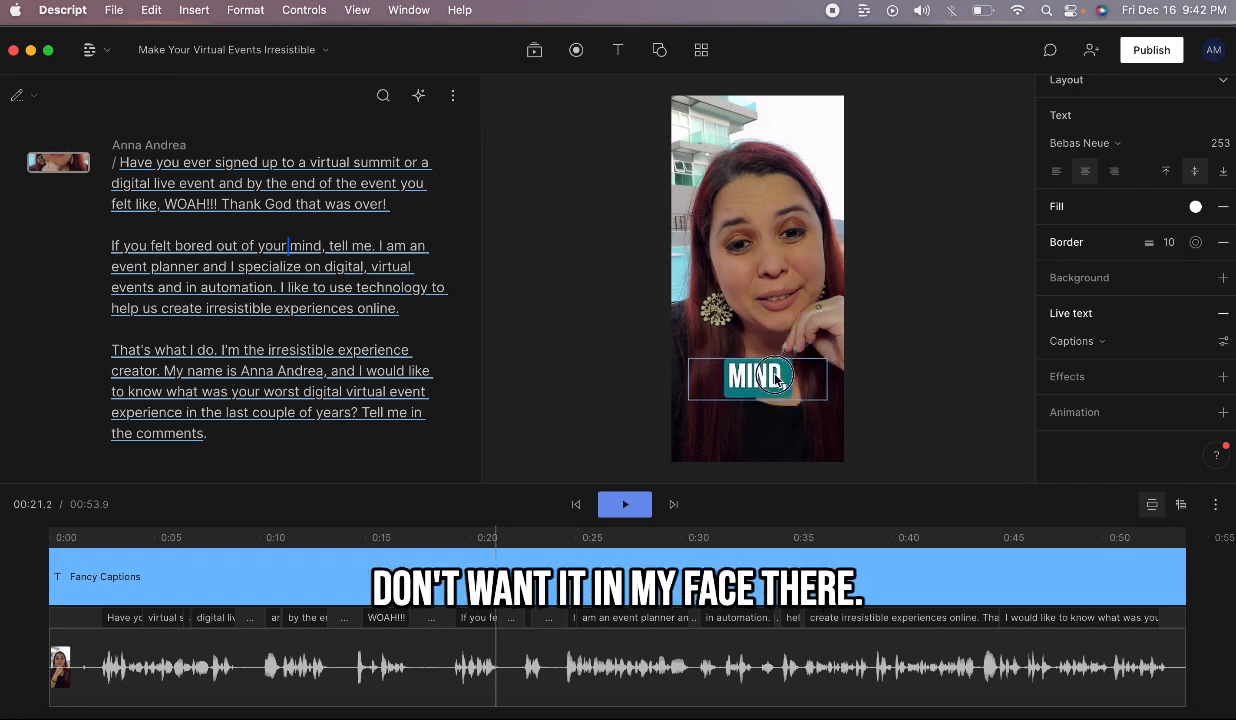
{"action": "left_click", "coordinate": [368, 245]}
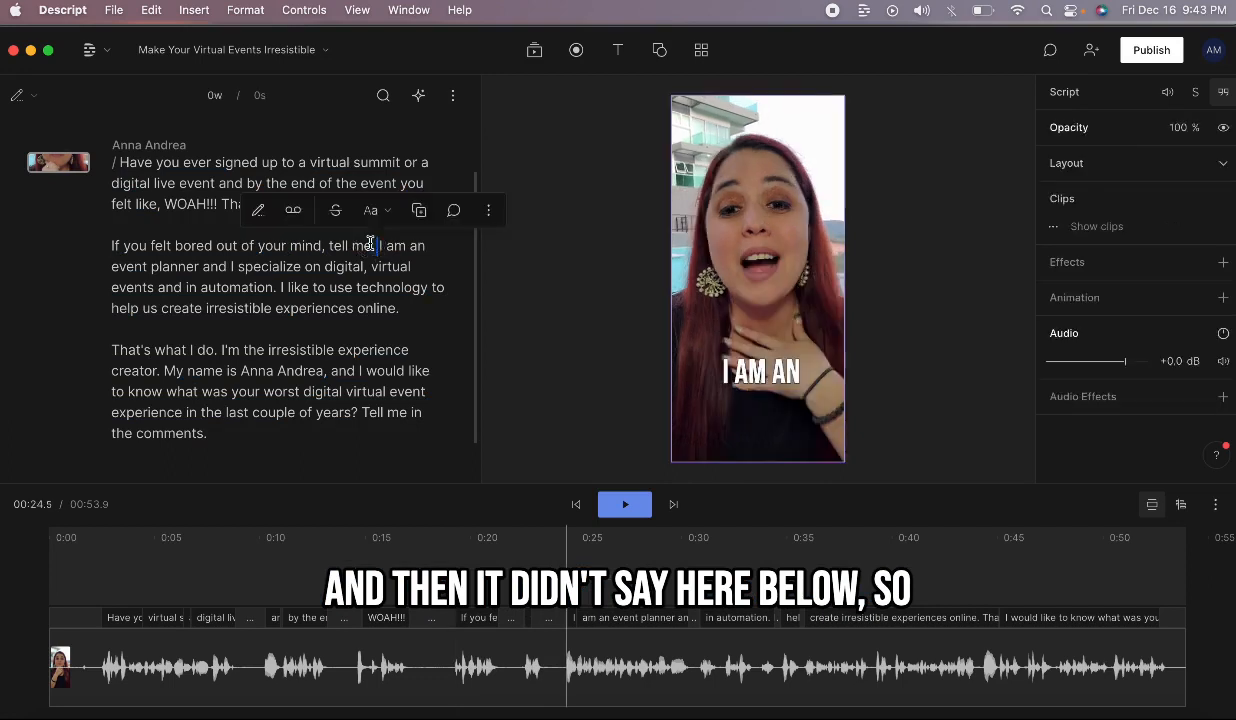
Step: Correct the word 'me' to 'me below' so the line reads 'tell me below.' and play it
{"action": "double_click", "coordinate": [362, 245]}
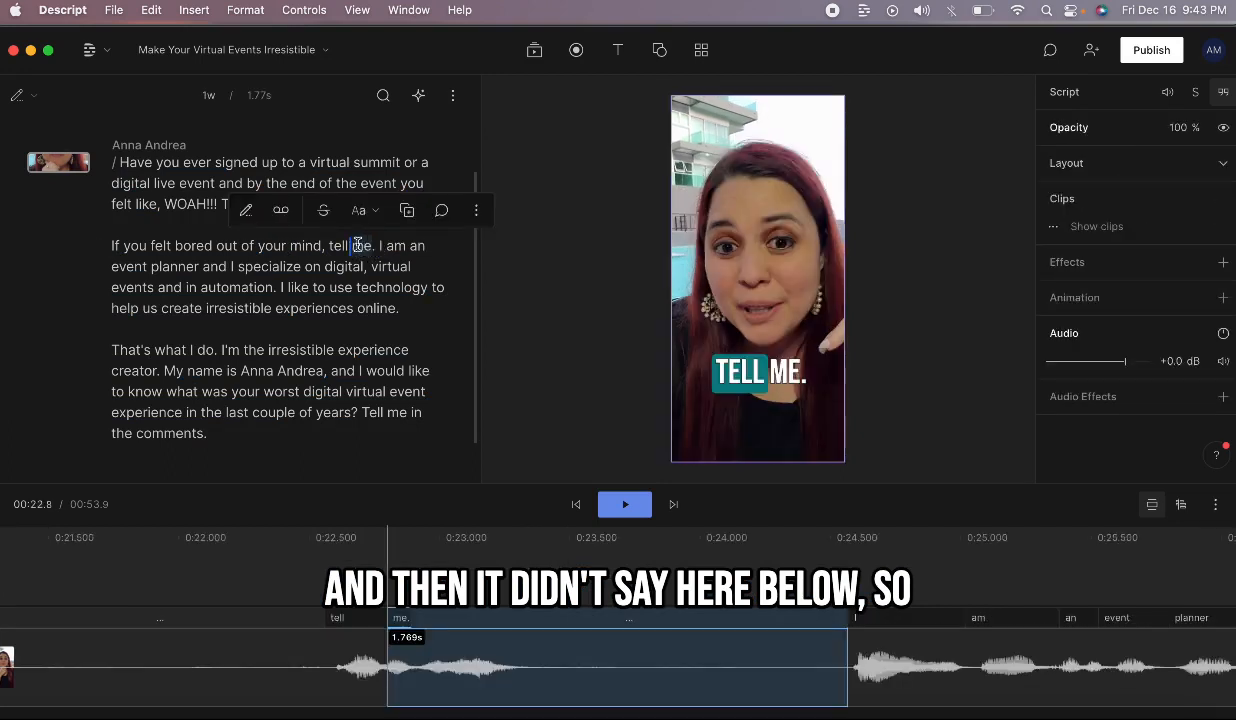
{"action": "left_click", "coordinate": [245, 210]}
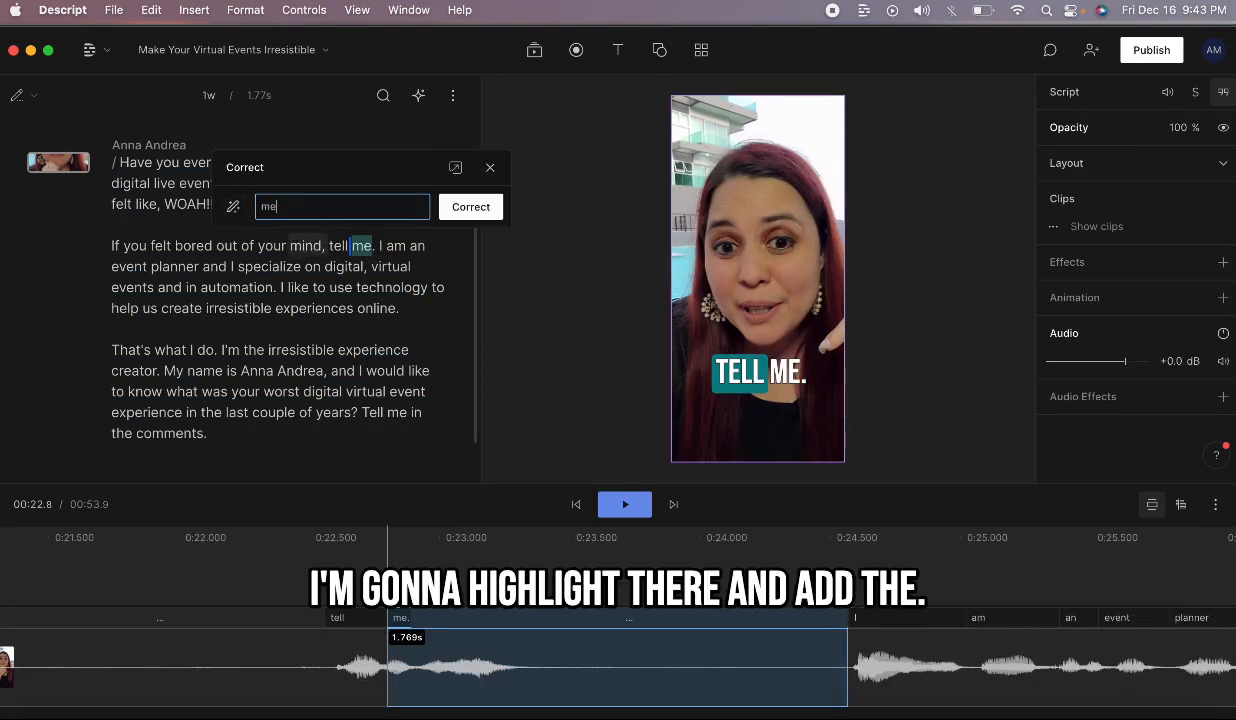
{"action": "type", "text": "below"}
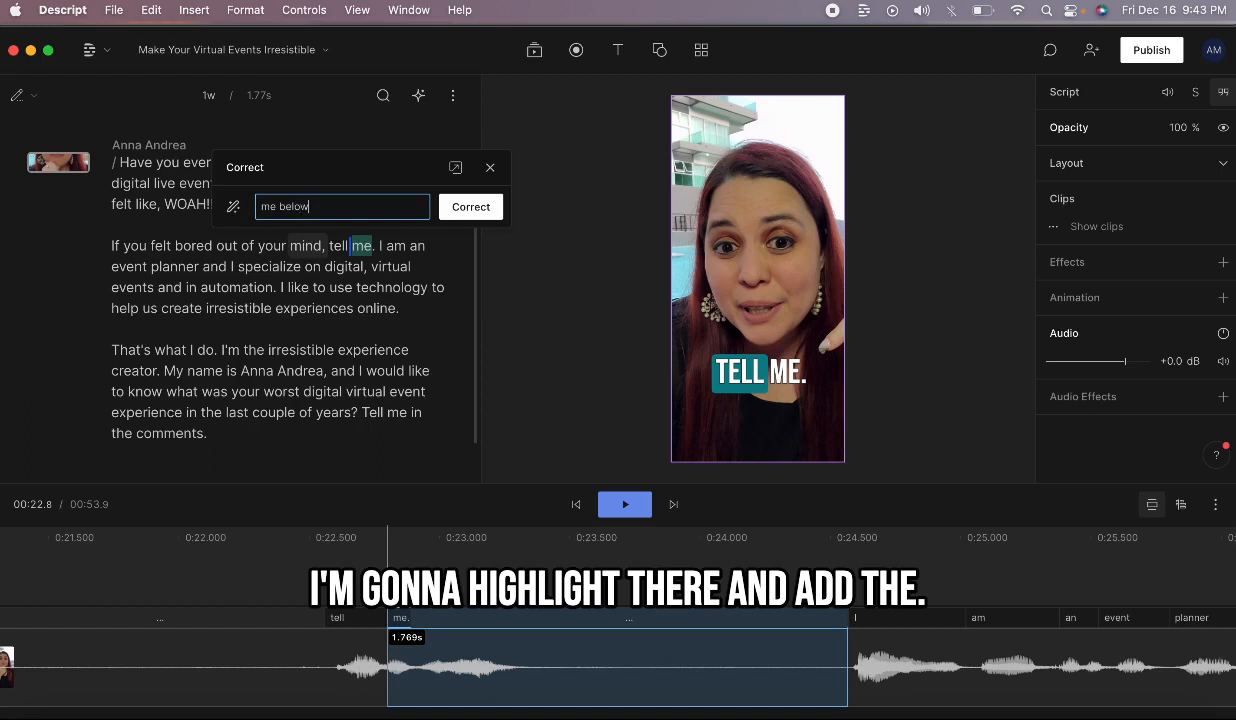
{"action": "left_click", "coordinate": [470, 206]}
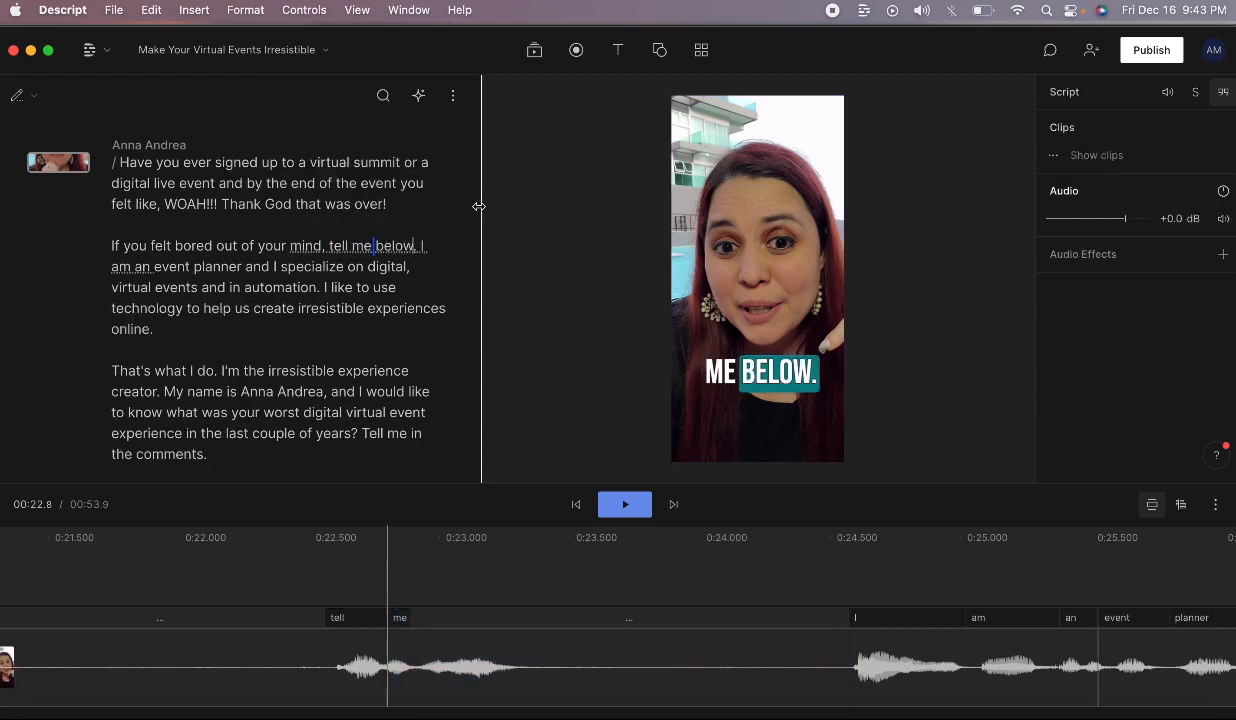
{"action": "left_click", "coordinate": [305, 246]}
{"action": "key", "text": "space"}
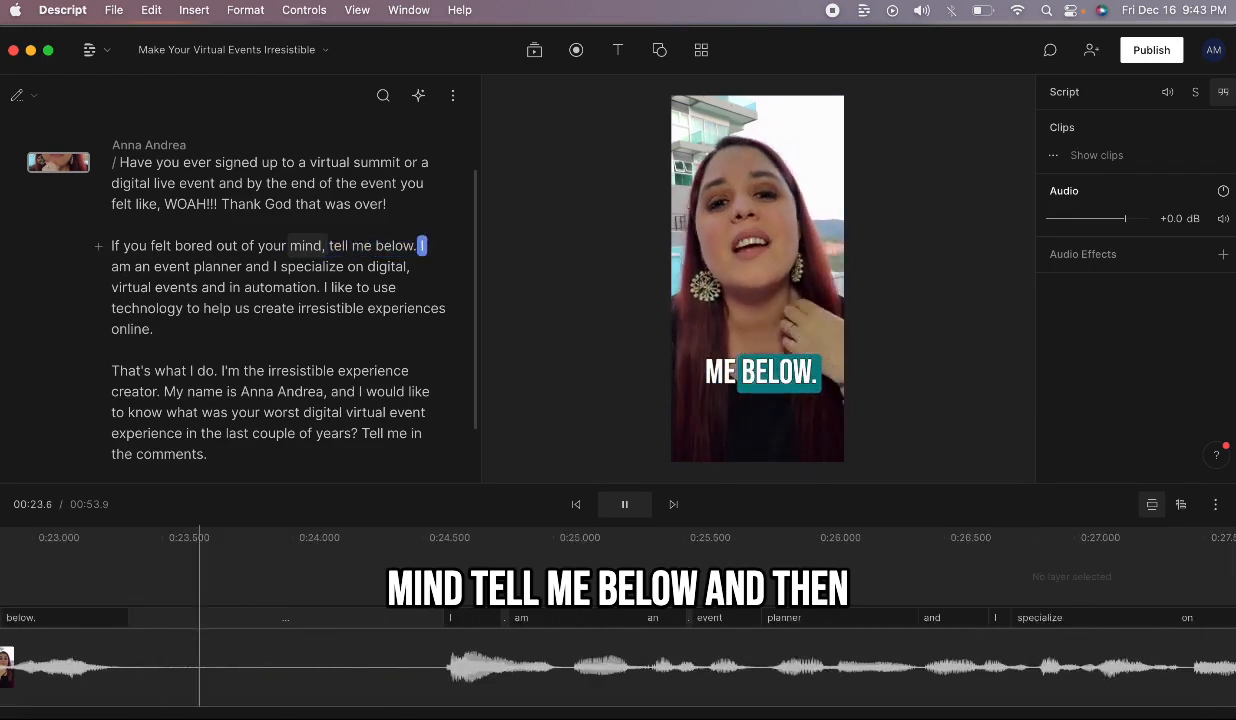
Step: Split the clip at the playhead just after 'below.', where the pause begins
{"action": "key", "text": "space"}
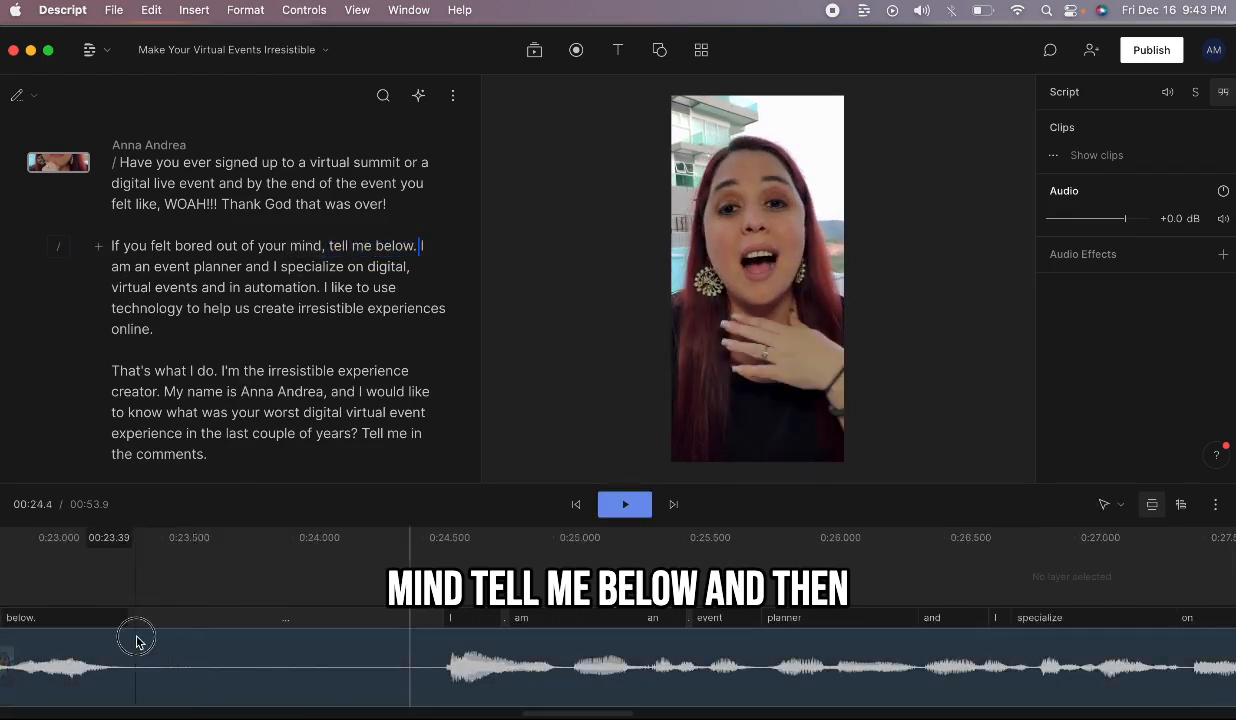
{"action": "left_click", "coordinate": [138, 641]}
{"action": "right_click", "coordinate": [137, 642]}
{"action": "left_click", "coordinate": [401, 595]}
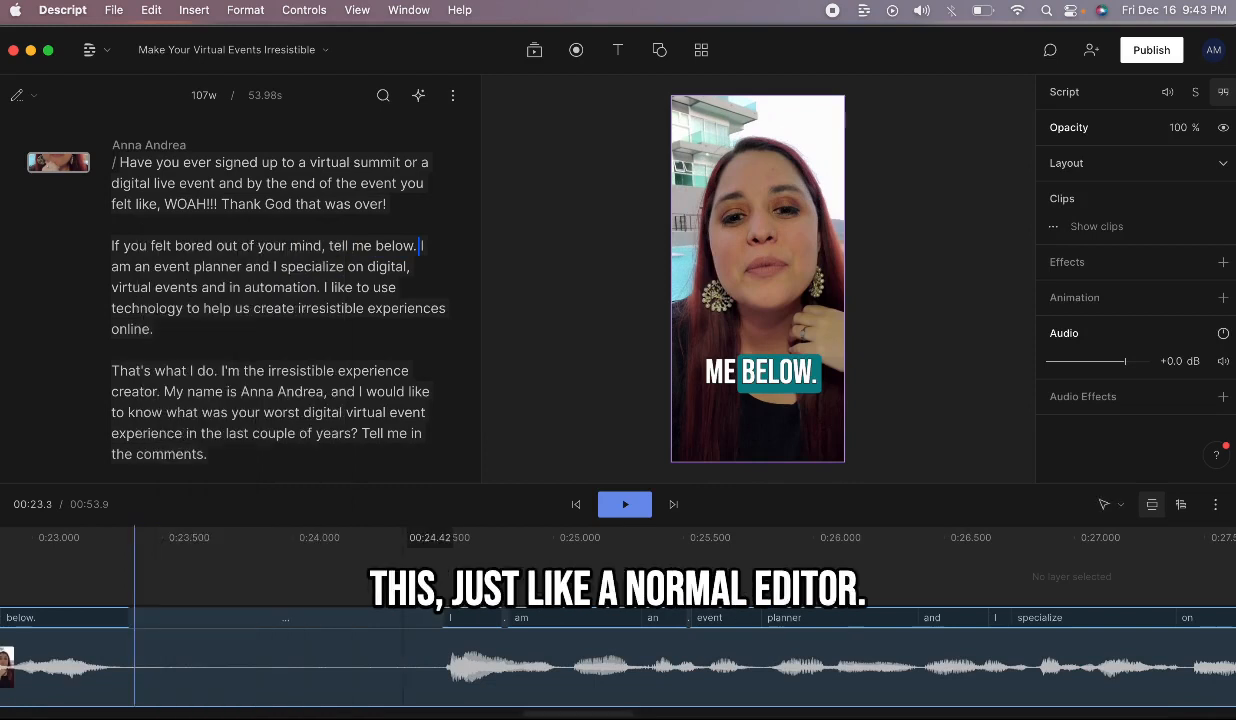
{"action": "left_click", "coordinate": [403, 590]}
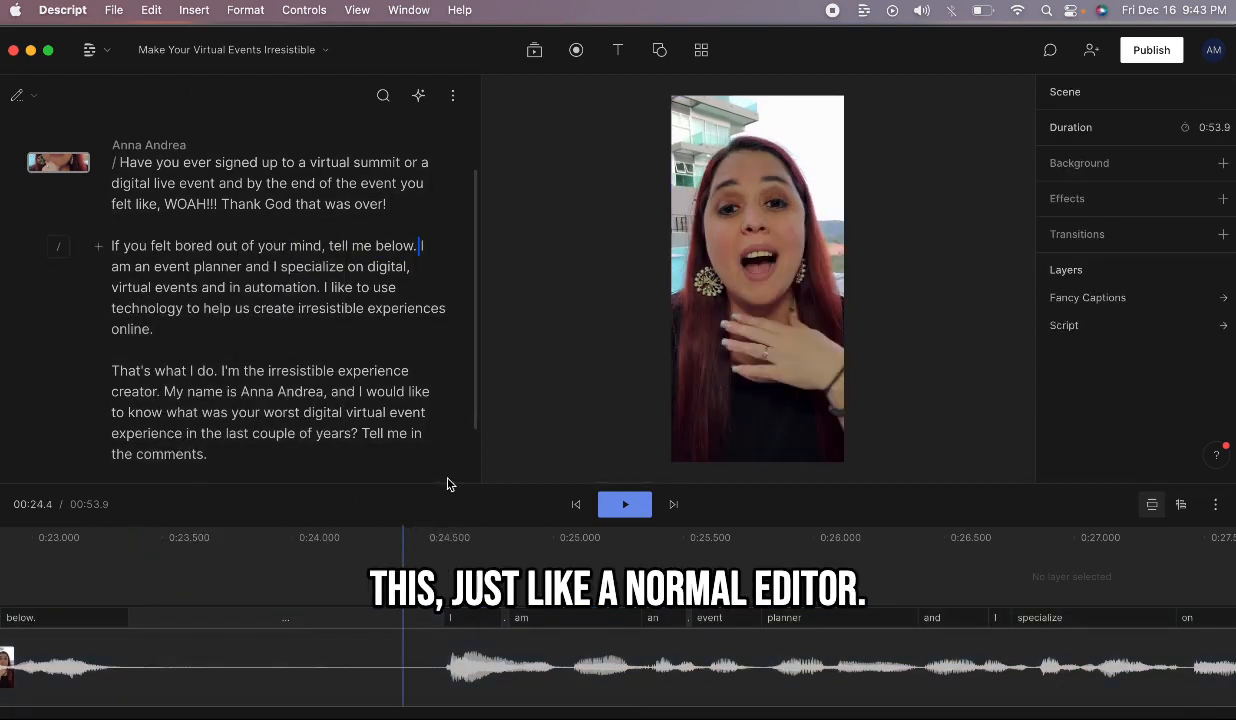
{"action": "left_click_drag", "start_coordinate": [436, 481], "coordinate": [436, 436]}
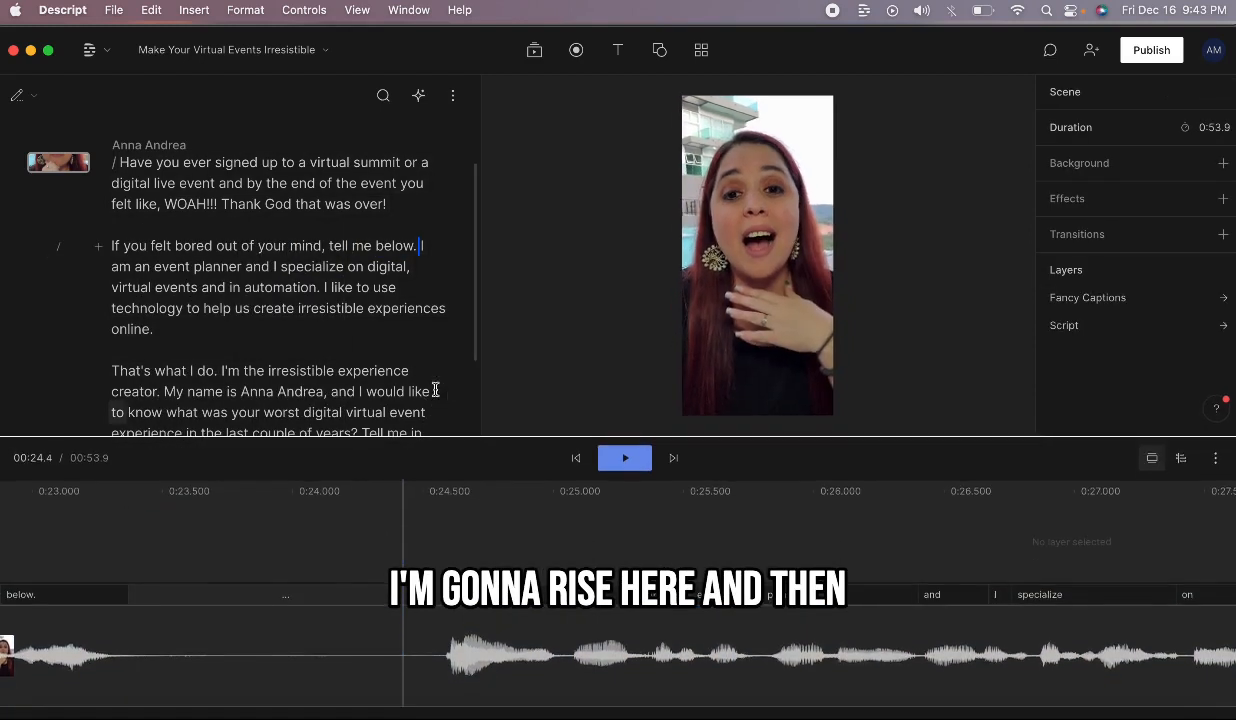
{"action": "left_click", "coordinate": [113, 610]}
{"action": "left_click", "coordinate": [121, 608]}
{"action": "left_click", "coordinate": [128, 610]}
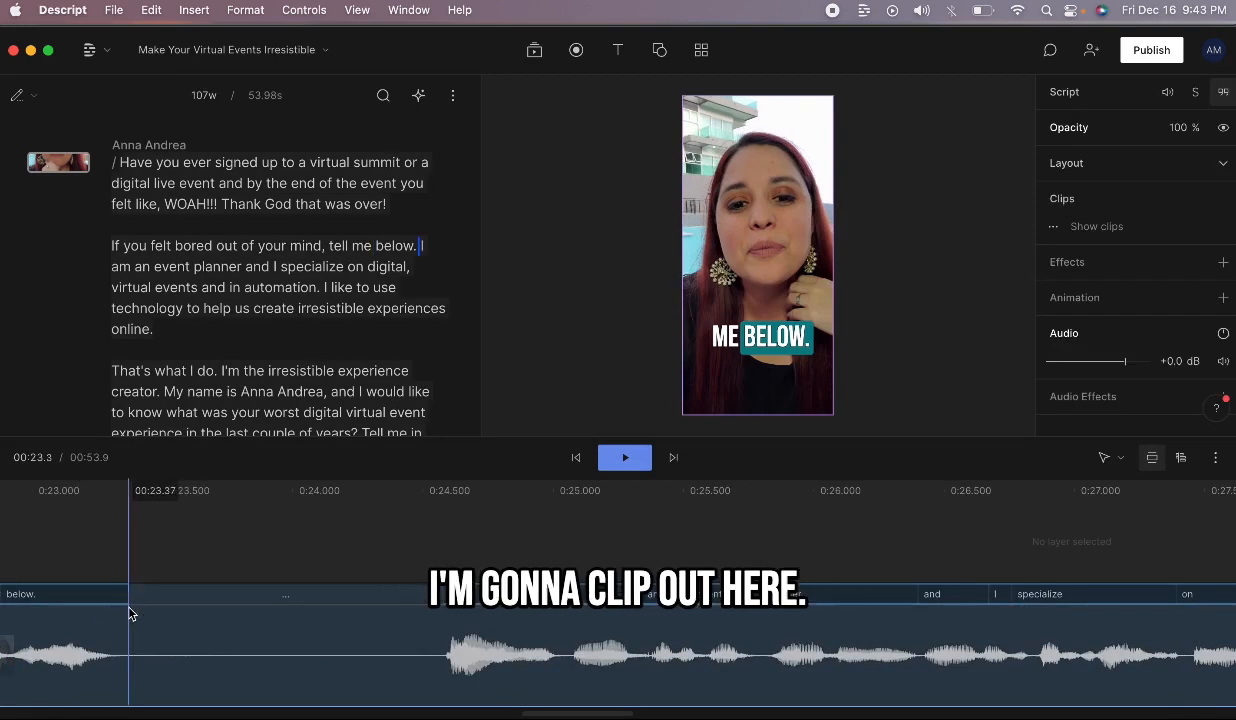
{"action": "right_click", "coordinate": [128, 612]}
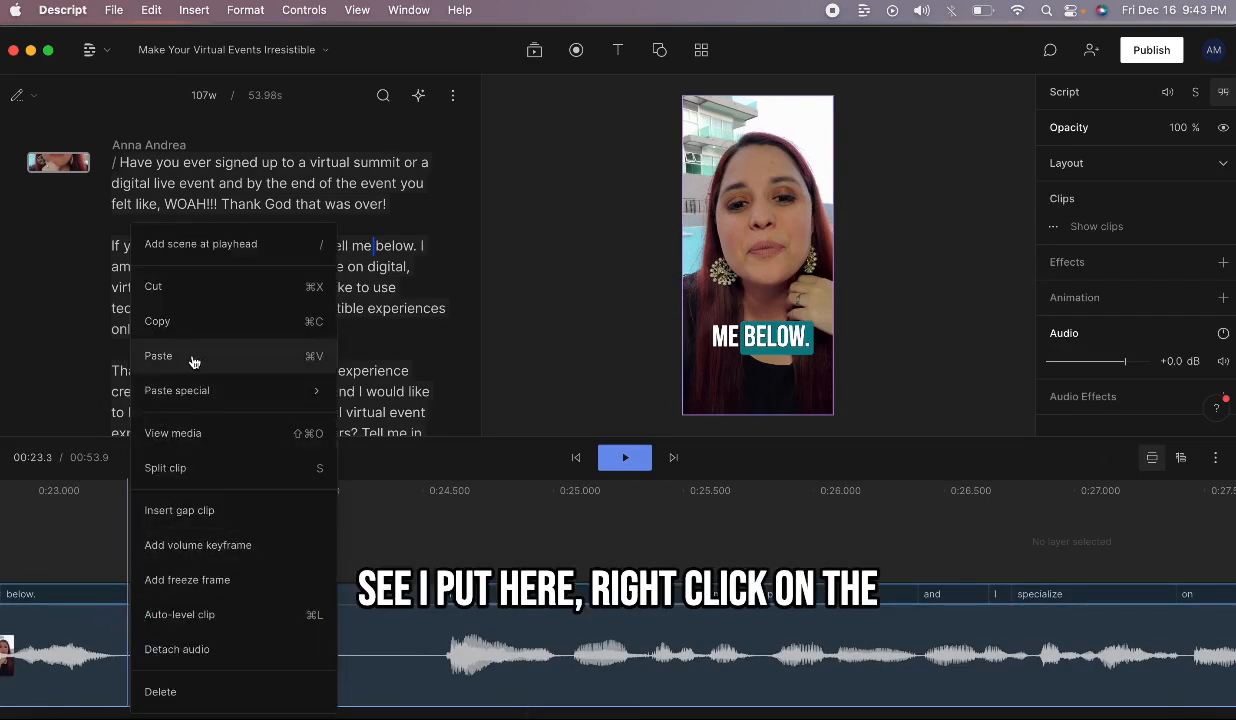
{"action": "left_click", "coordinate": [176, 468]}
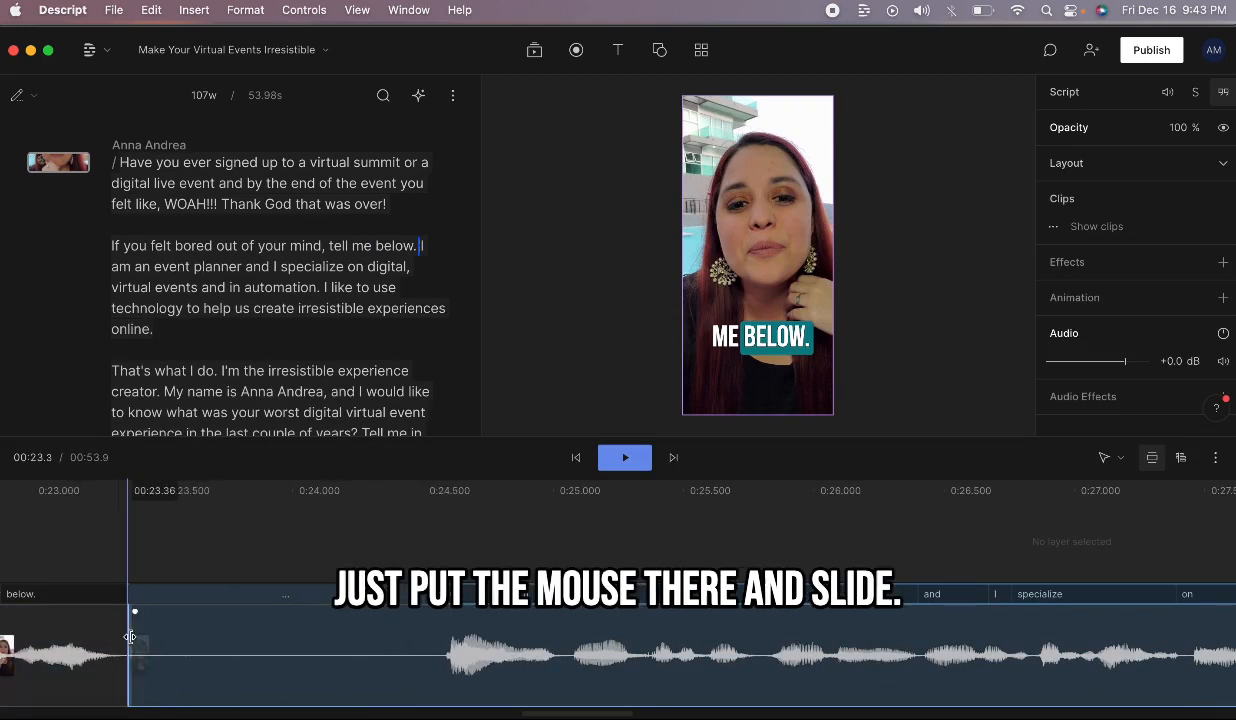
Step: Trim the silent pause, shortening the video to 52.7 s, and play back the result
{"action": "left_click_drag", "start_coordinate": [128, 636], "coordinate": [440, 636]}
{"action": "left_click", "coordinate": [141, 553]}
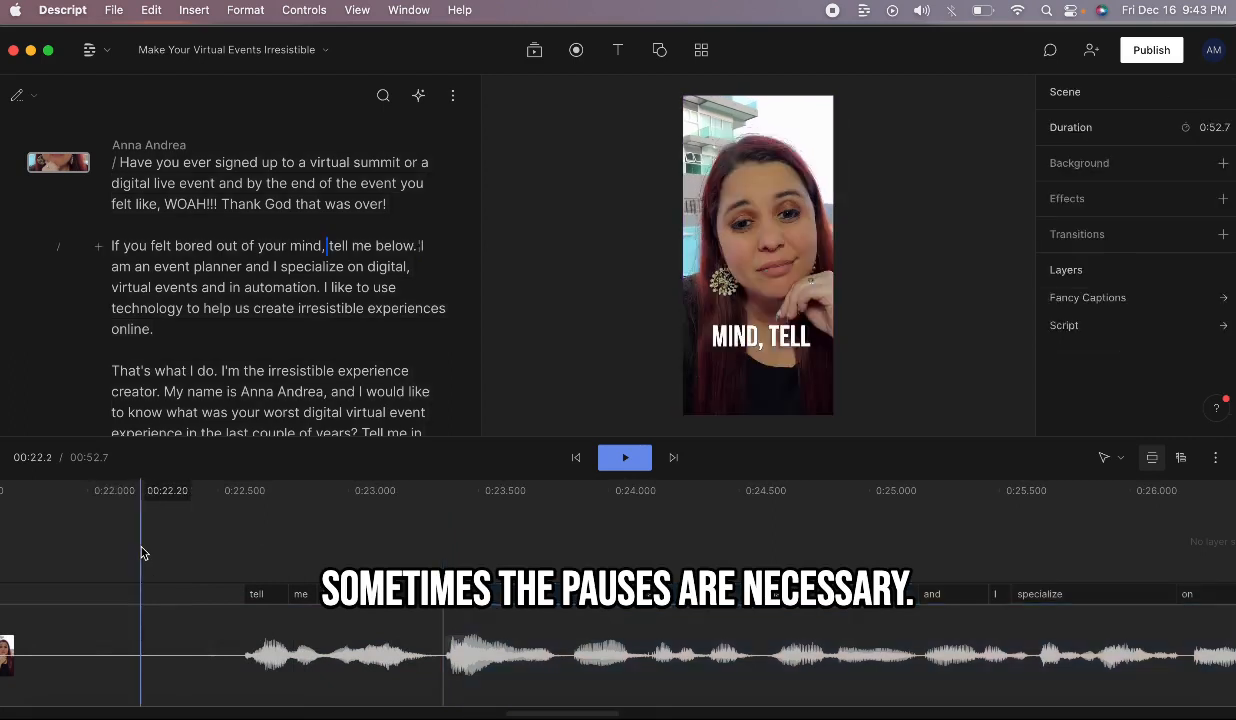
{"action": "key", "text": "space"}
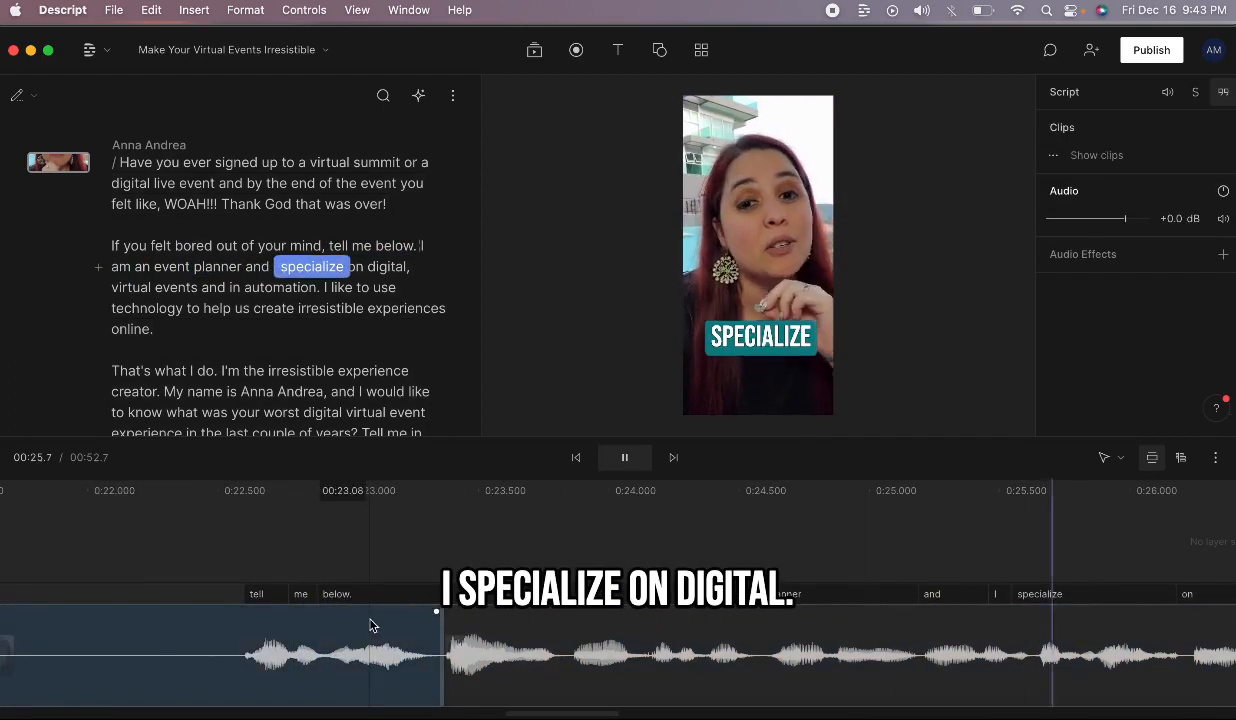
{"action": "left_click", "coordinate": [619, 457]}
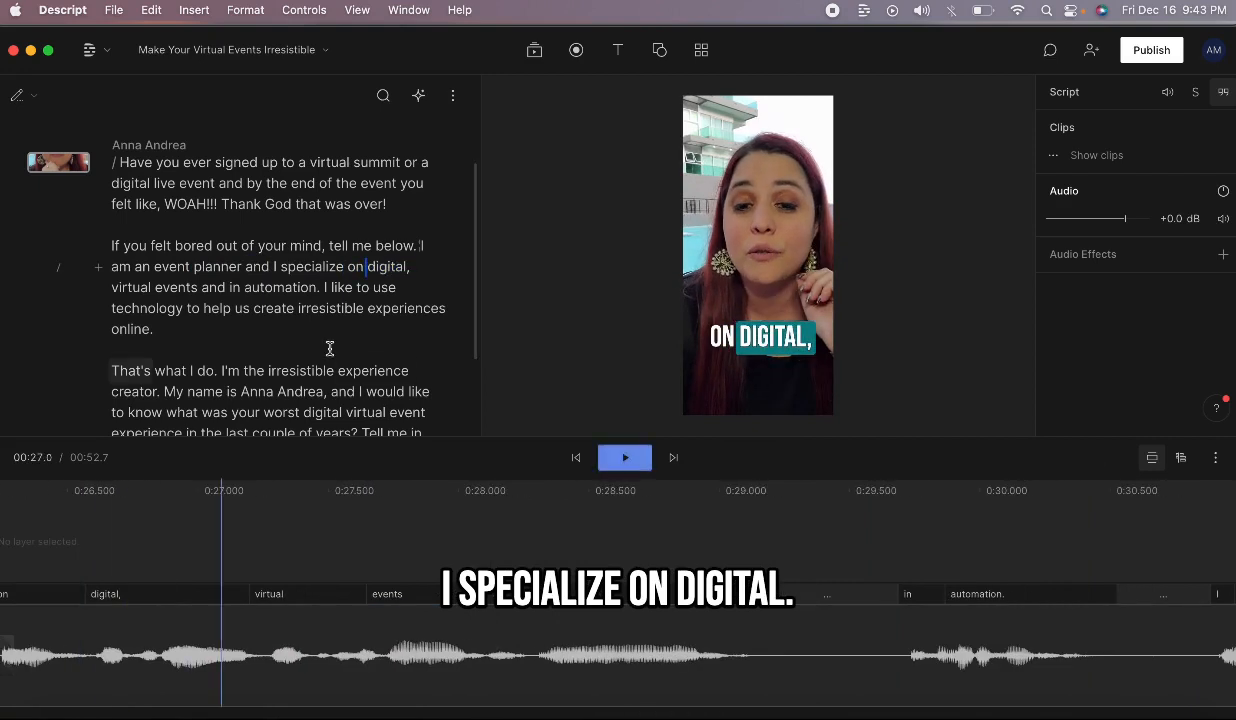
{"action": "scroll", "coordinate": [328, 348], "scroll_direction": "down", "scroll_amount": 2}
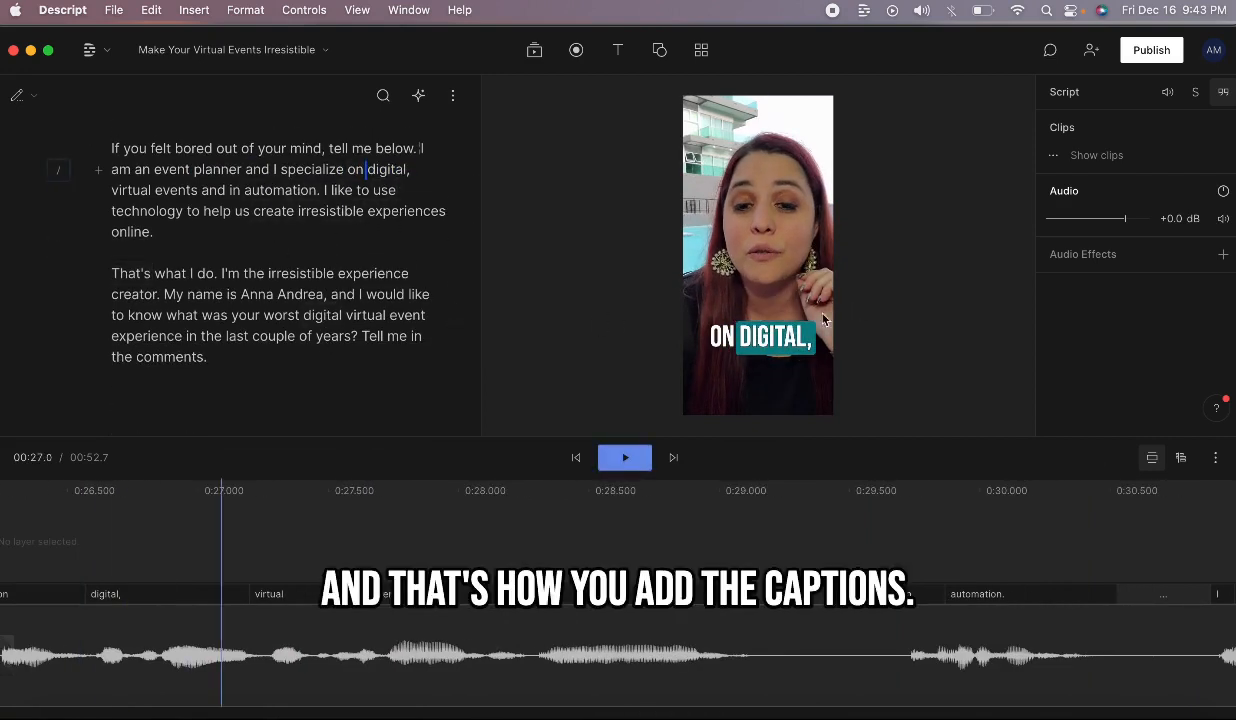
Step: Export the current composition as a 720p, High quality video, opening the save dialog to Downloads
{"action": "left_click", "coordinate": [766, 320]}
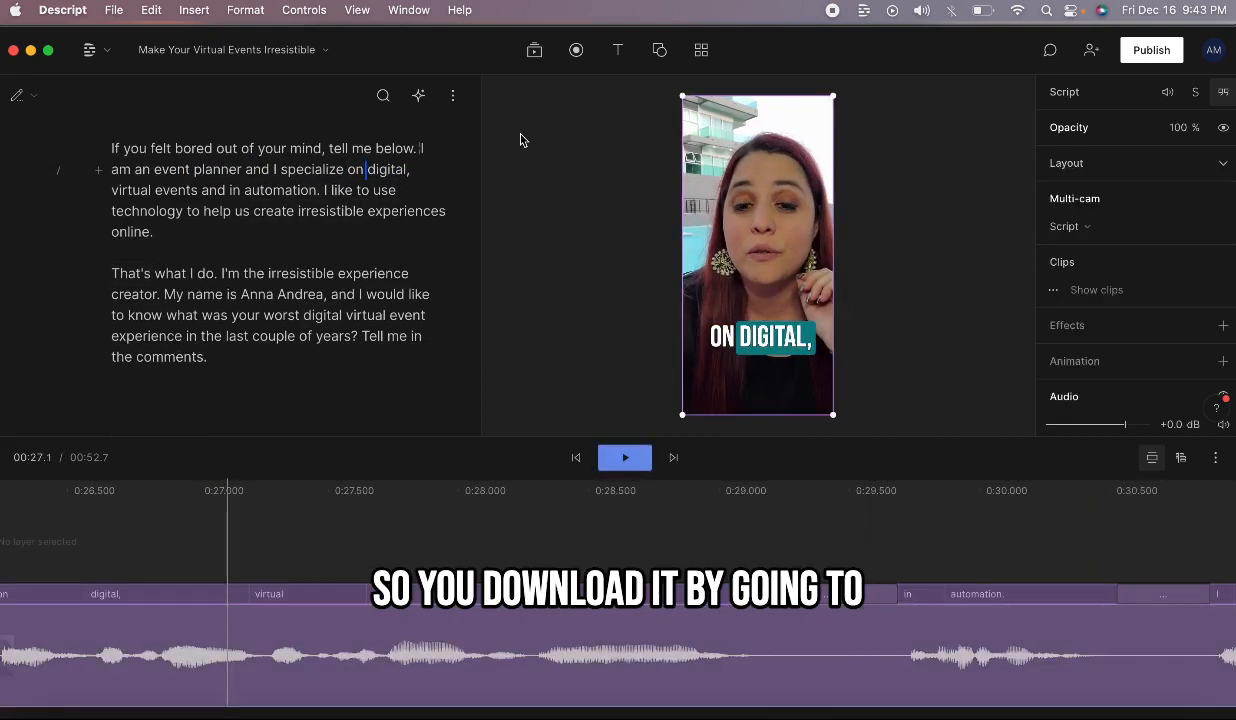
{"action": "scroll", "coordinate": [227, 230], "scroll_direction": "up", "scroll_amount": 3}
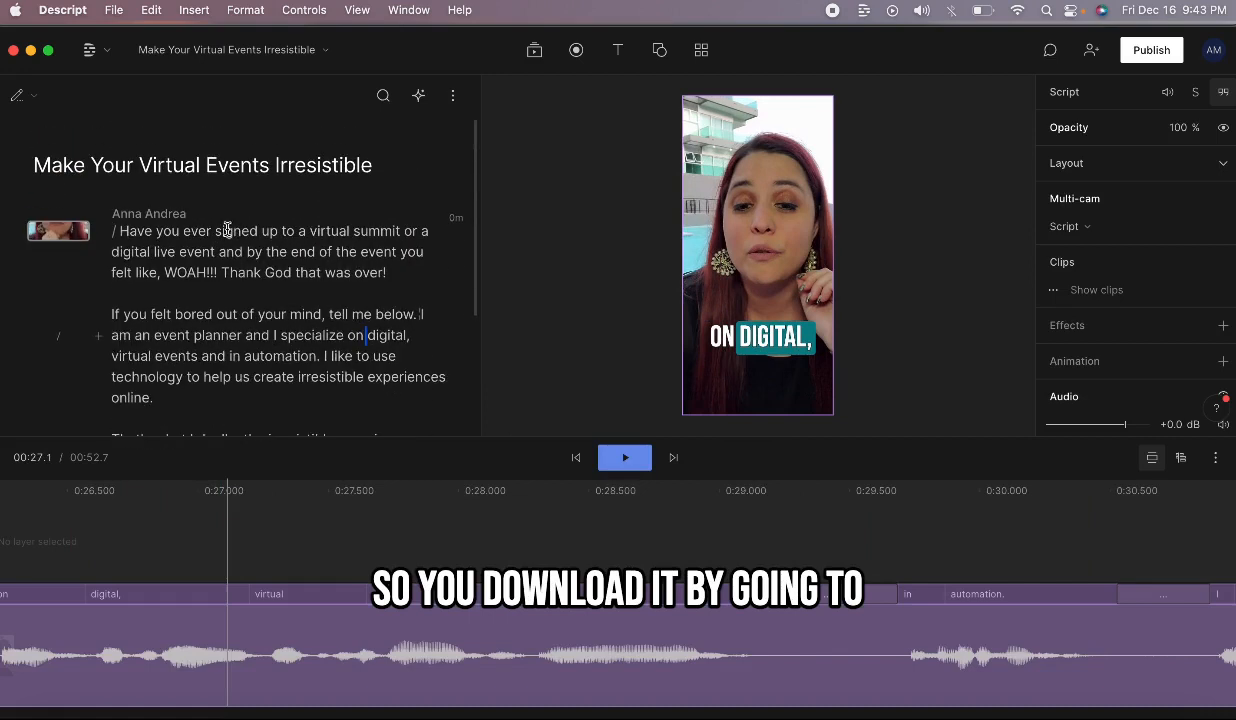
{"action": "left_click", "coordinate": [1145, 55]}
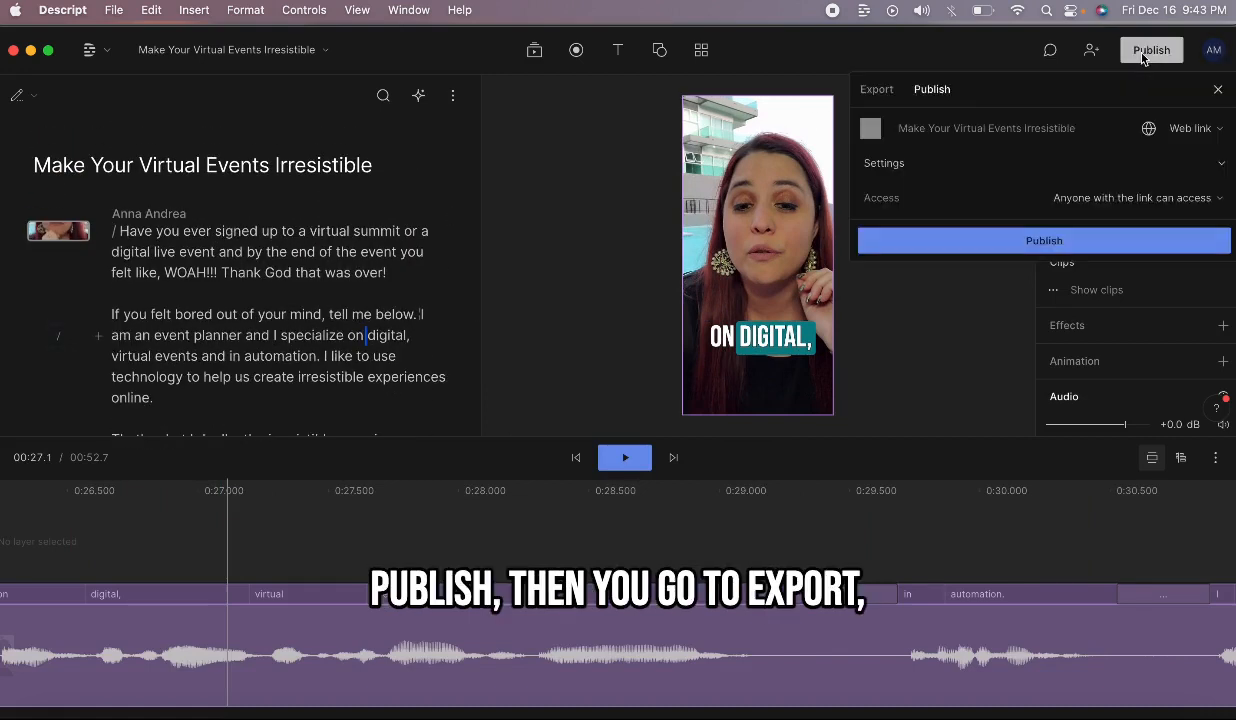
{"action": "left_click", "coordinate": [870, 100]}
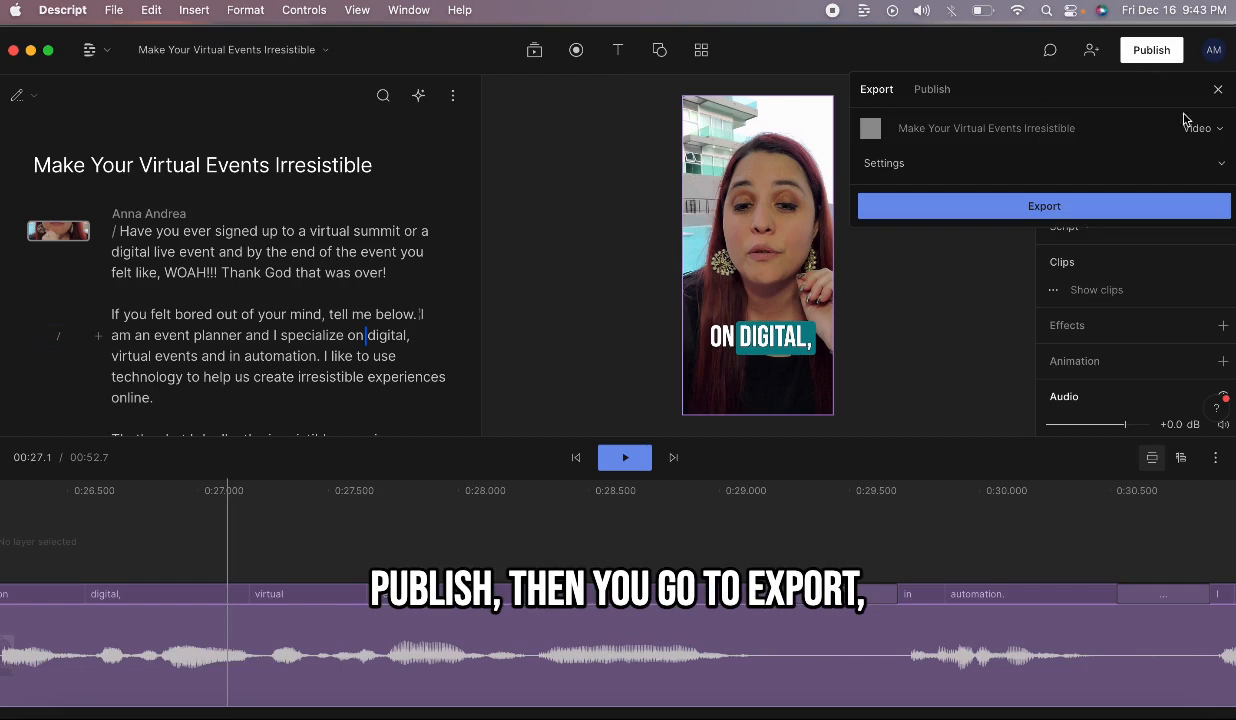
{"action": "left_click", "coordinate": [1205, 163]}
{"action": "left_click", "coordinate": [1203, 132]}
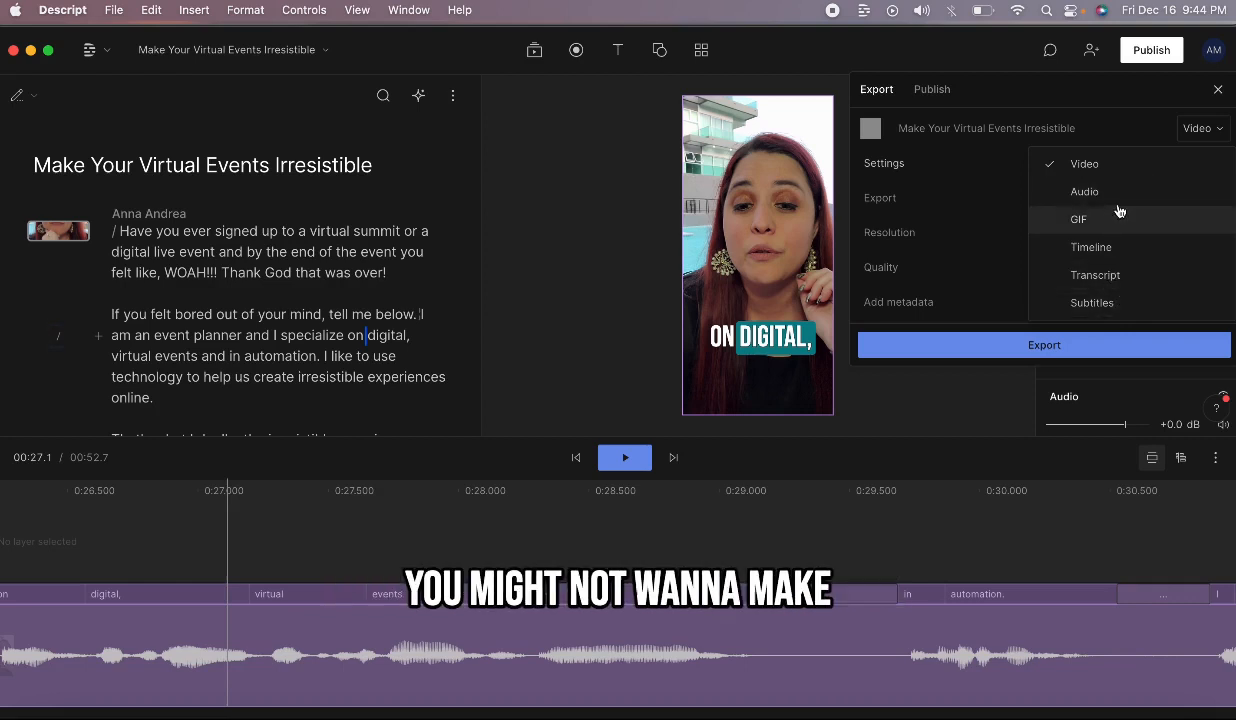
{"action": "left_click", "coordinate": [1126, 105]}
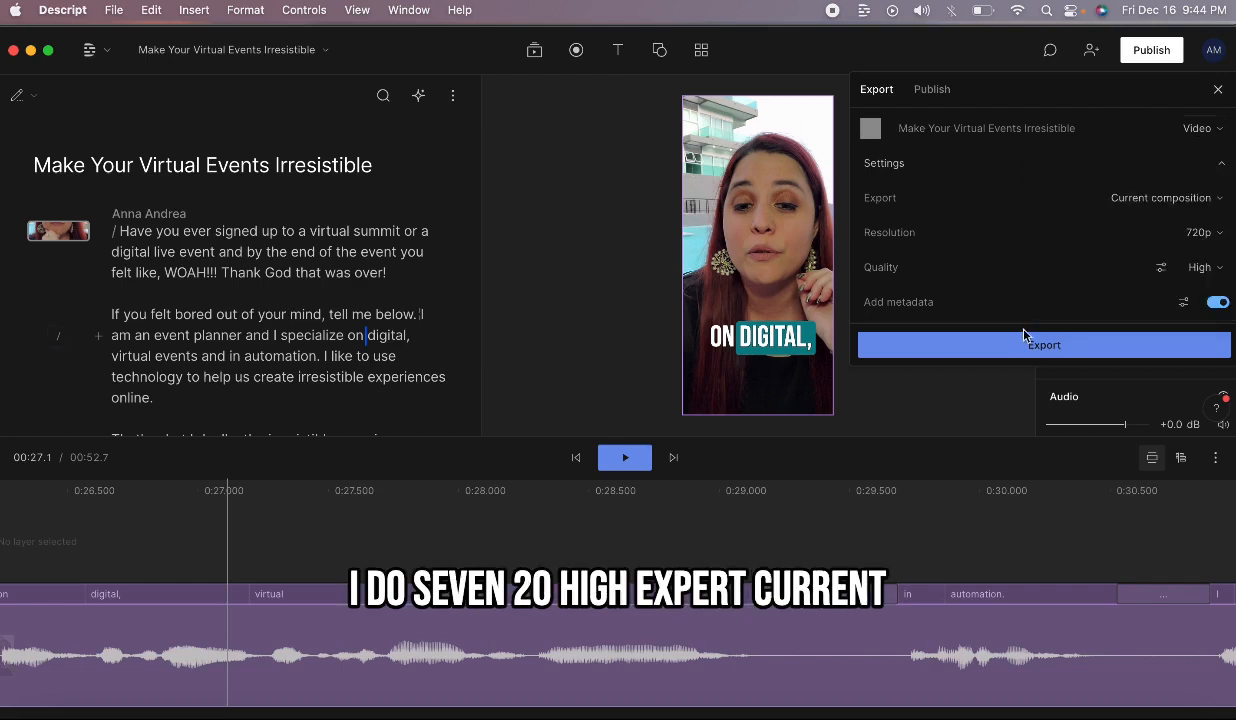
{"action": "left_click", "coordinate": [1150, 202]}
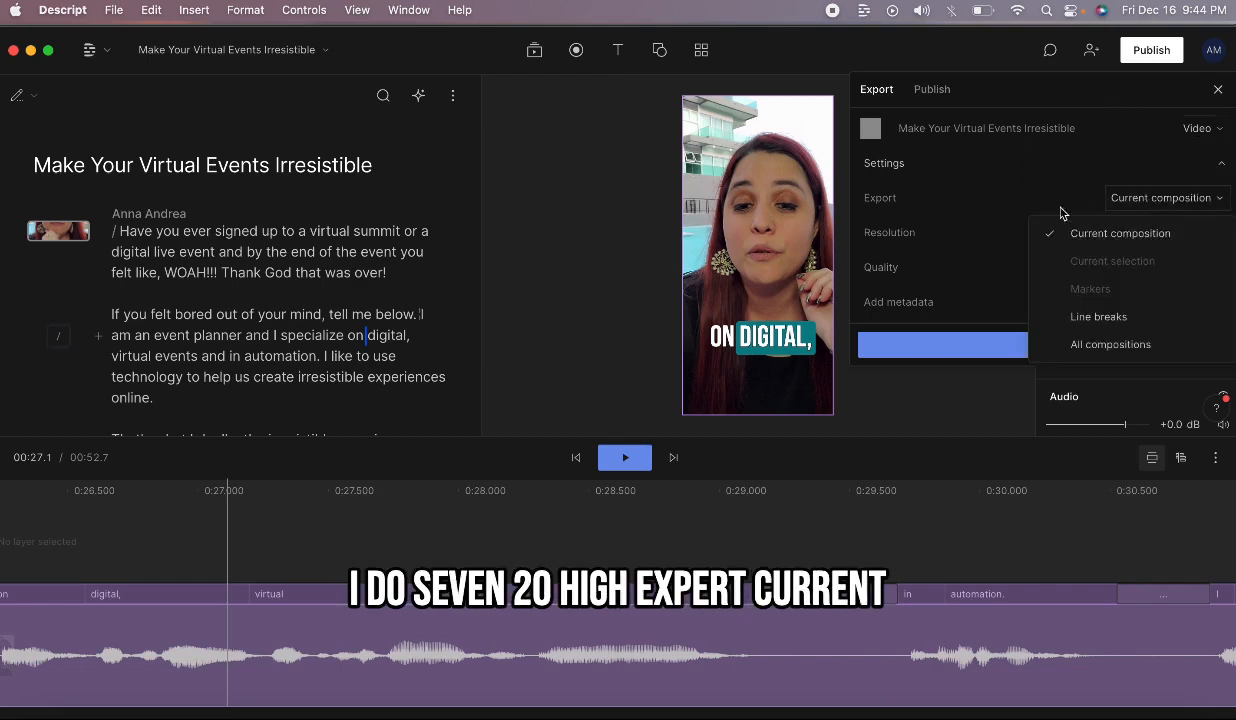
{"action": "left_click", "coordinate": [1030, 176]}
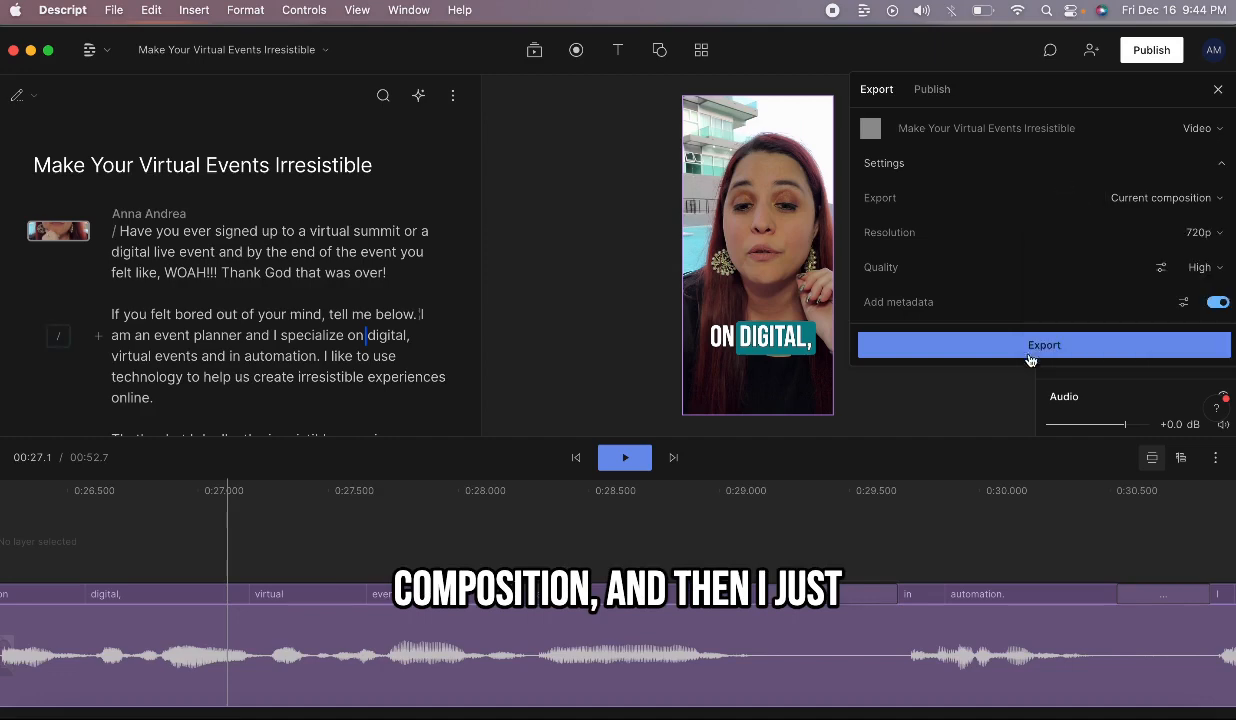
{"action": "left_click", "coordinate": [1040, 345]}
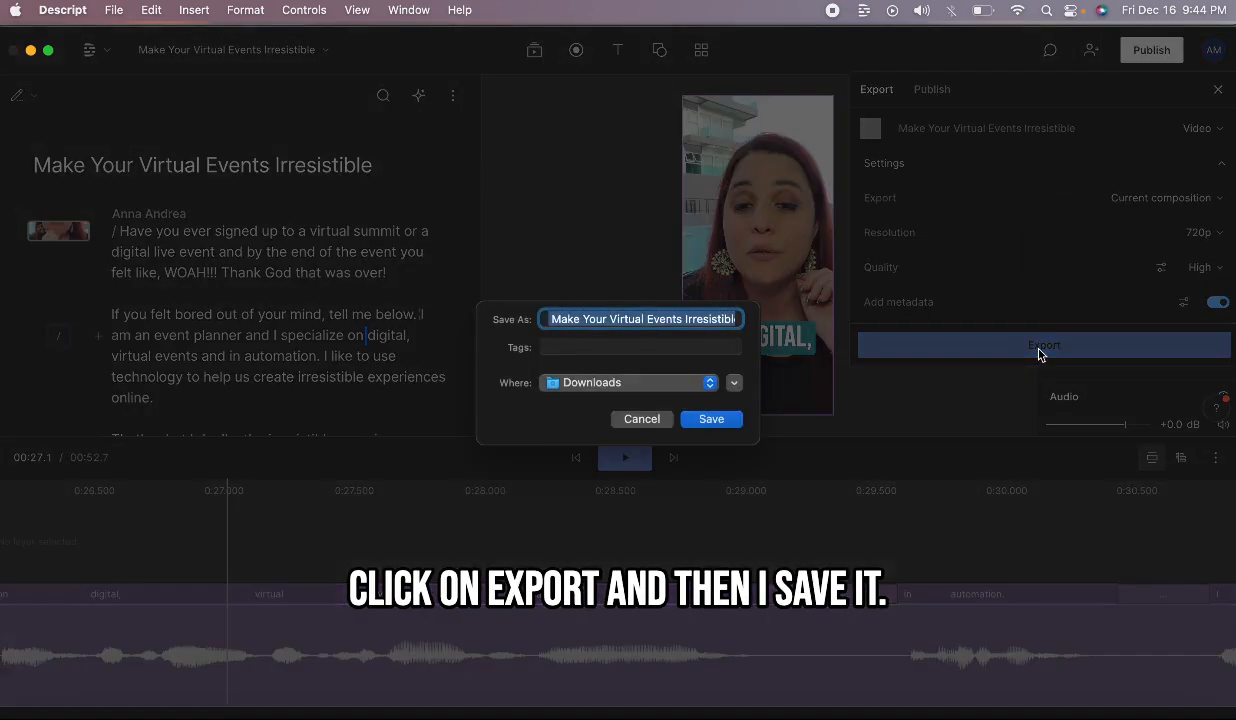